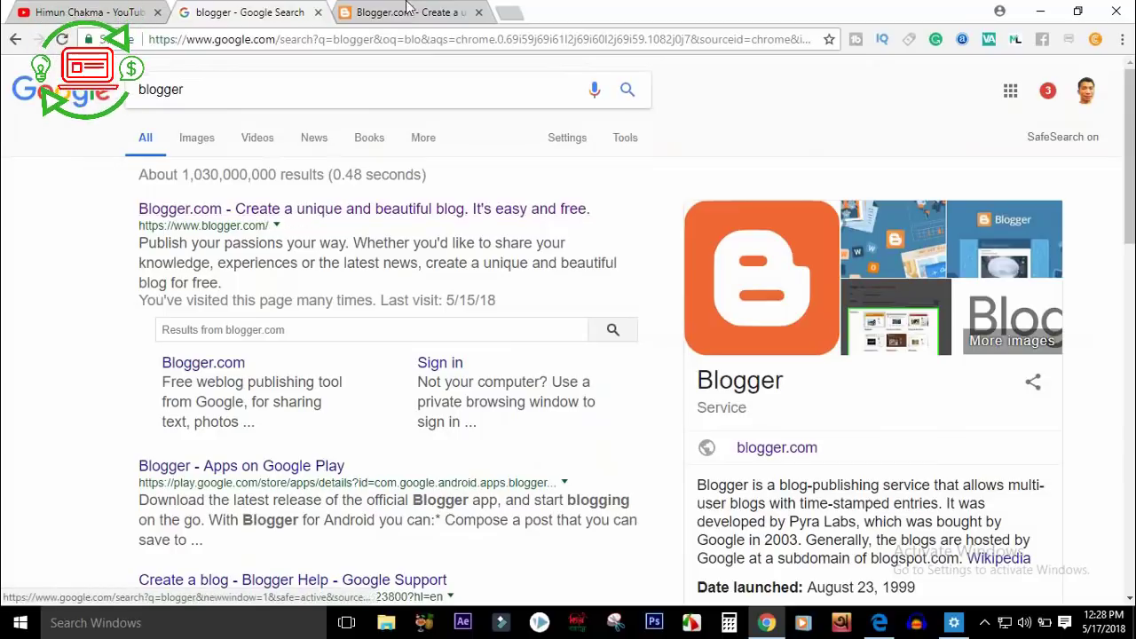
# Examine the Blogger home page, including its Earn money section and the footer links
pyautogui.moveTo(396, 39); pyautogui.dragTo(281, 43)
pyautogui.press('BackSpace')
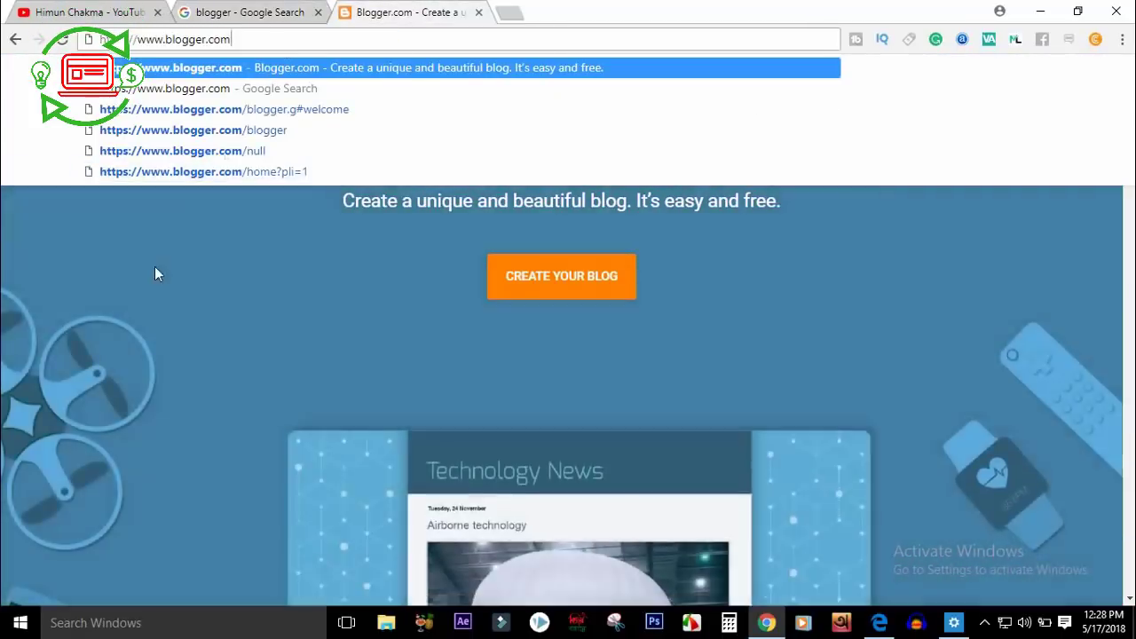
pyautogui.click(150, 290)
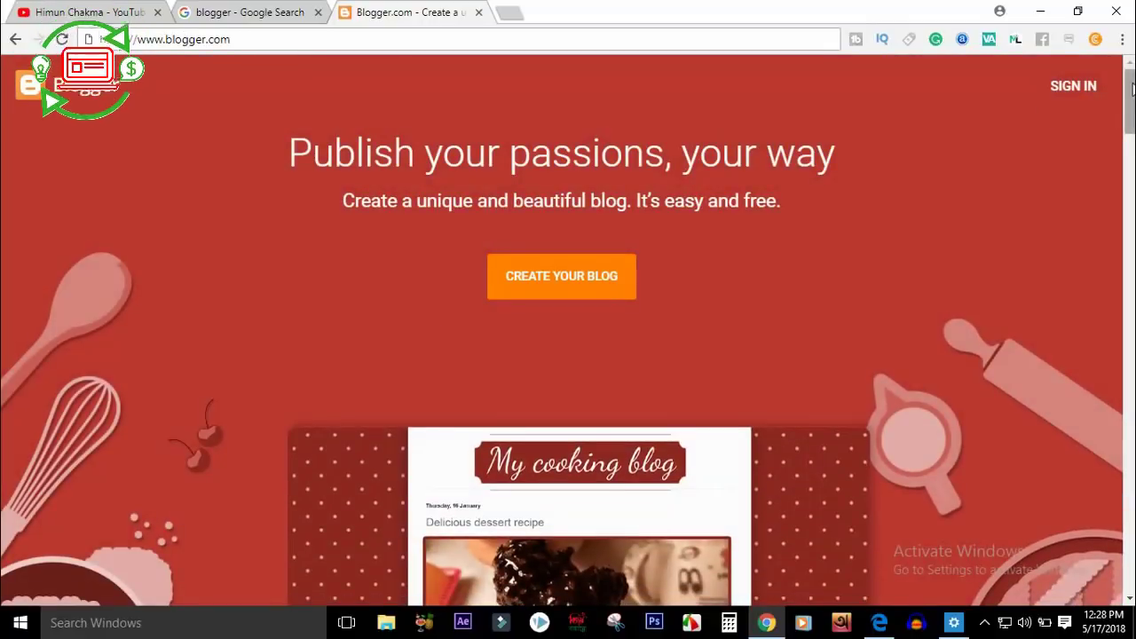
pyautogui.moveTo(1122, 121); pyautogui.dragTo(1125, 311)
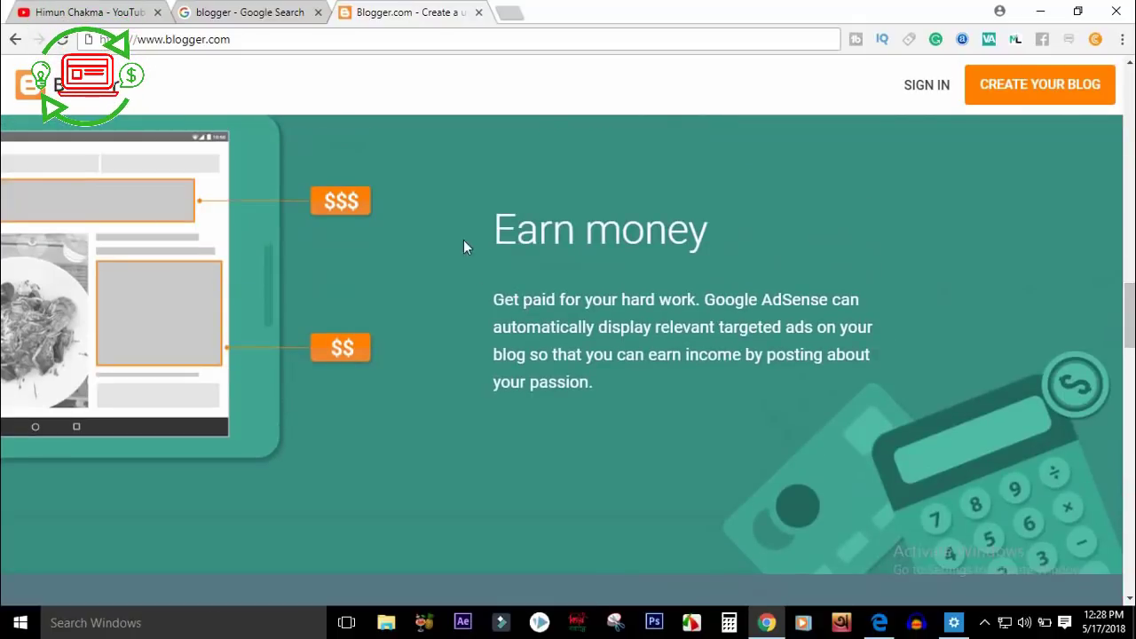
pyautogui.moveTo(473, 229); pyautogui.dragTo(783, 259)
pyautogui.click(783, 259)
pyautogui.moveTo(1123, 311); pyautogui.dragTo(1126, 559)
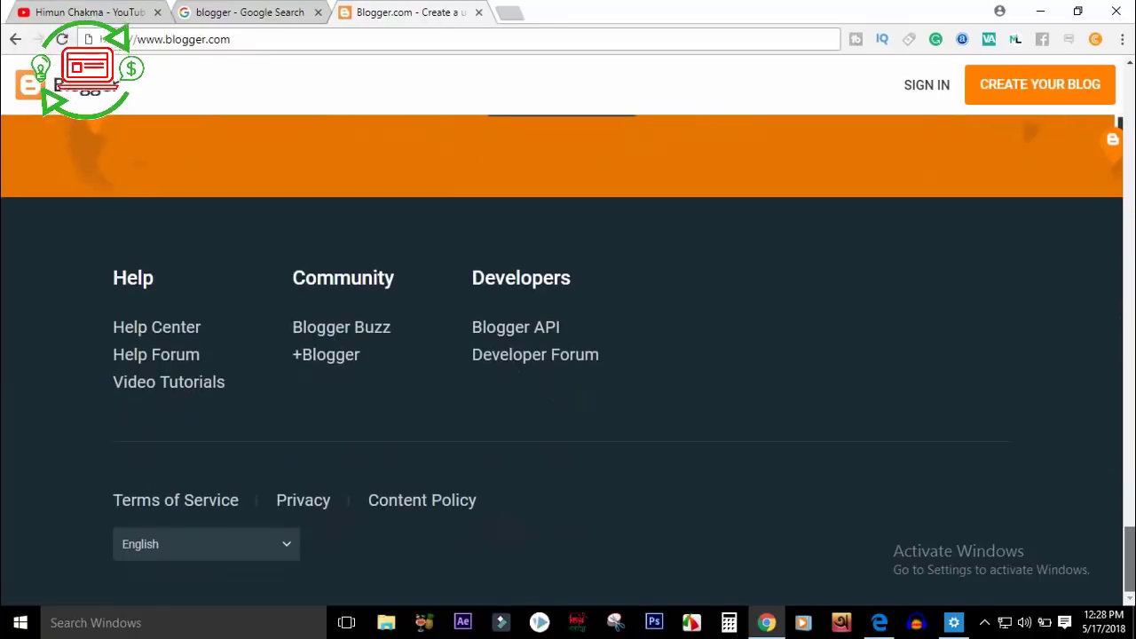
# Start creating a blog from the Blogger home page
pyautogui.scroll(15, 1119, 124)
pyautogui.scroll(-3, 1119, 124)
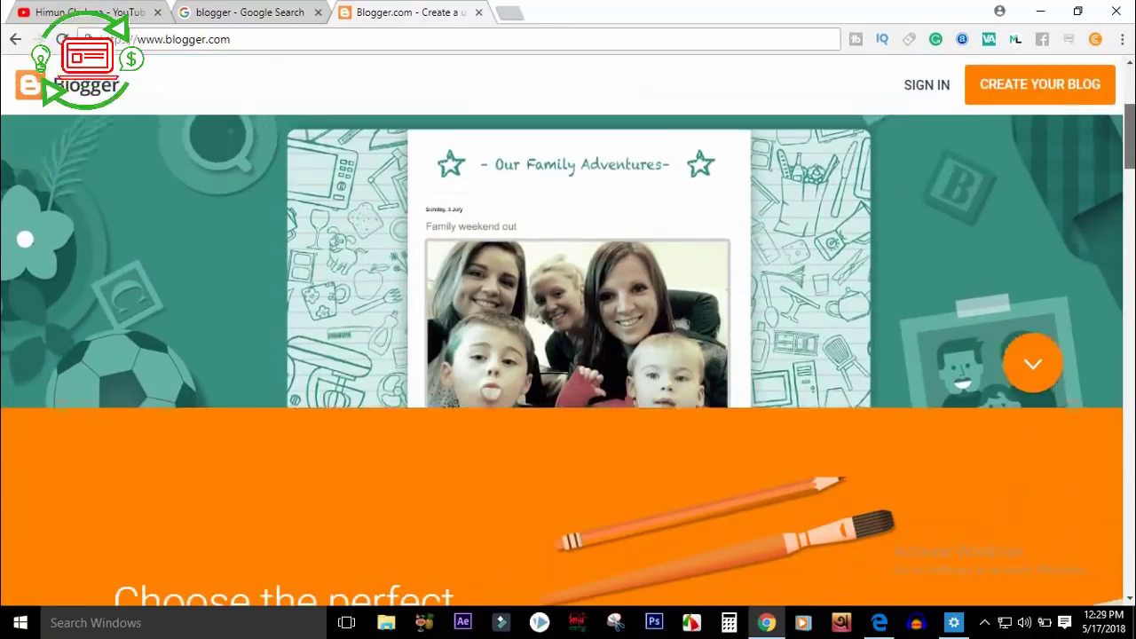
pyautogui.scroll(3, 1129, 71)
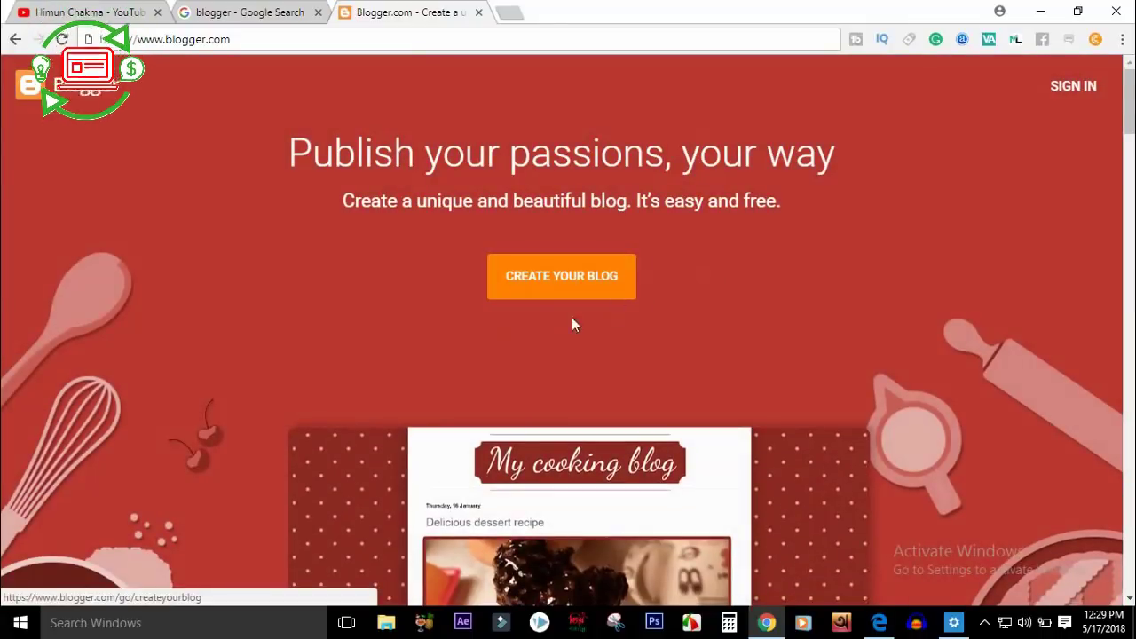
pyautogui.click(604, 275)
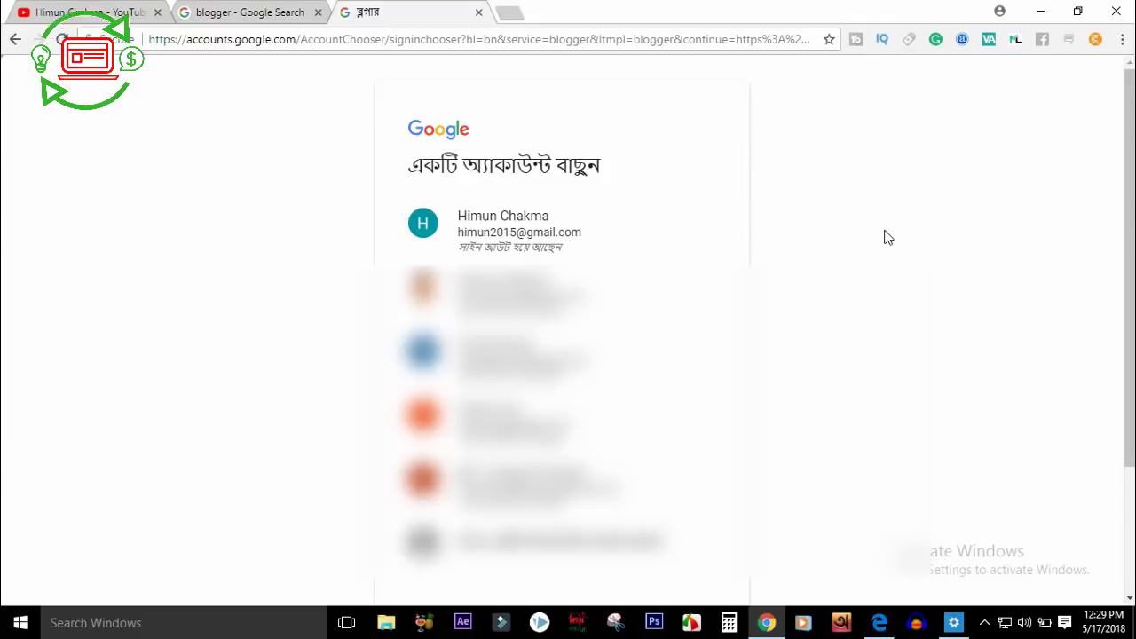
# Search YouTube for "how to create gmail account on android"
pyautogui.click(128, 9)
pyautogui.click(287, 75)
pyautogui.write('how to create gmail account on android')
pyautogui.press('Return')
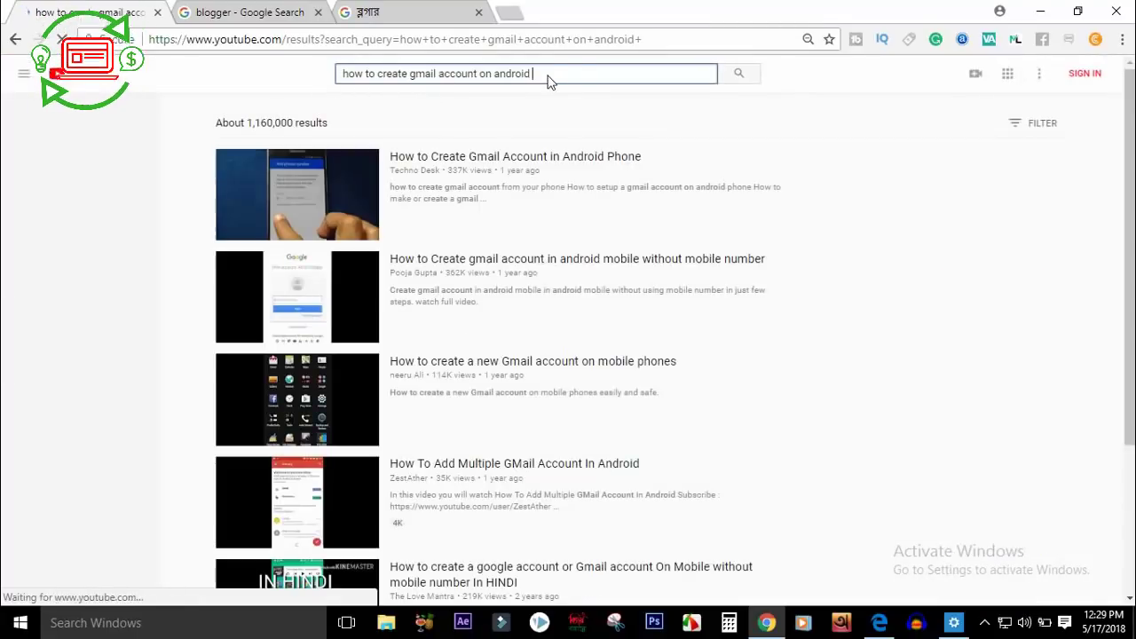
pyautogui.moveTo(557, 80); pyautogui.dragTo(287, 80)
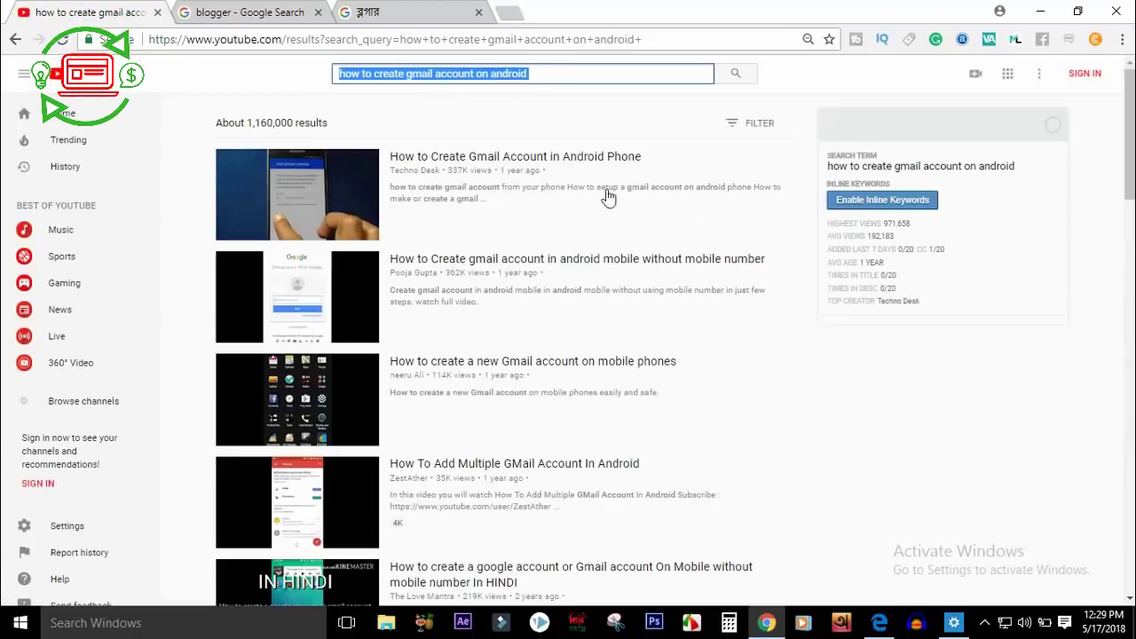
# Return to the Blogger sign-in and choose the first Google account listed
pyautogui.click(369, 13)
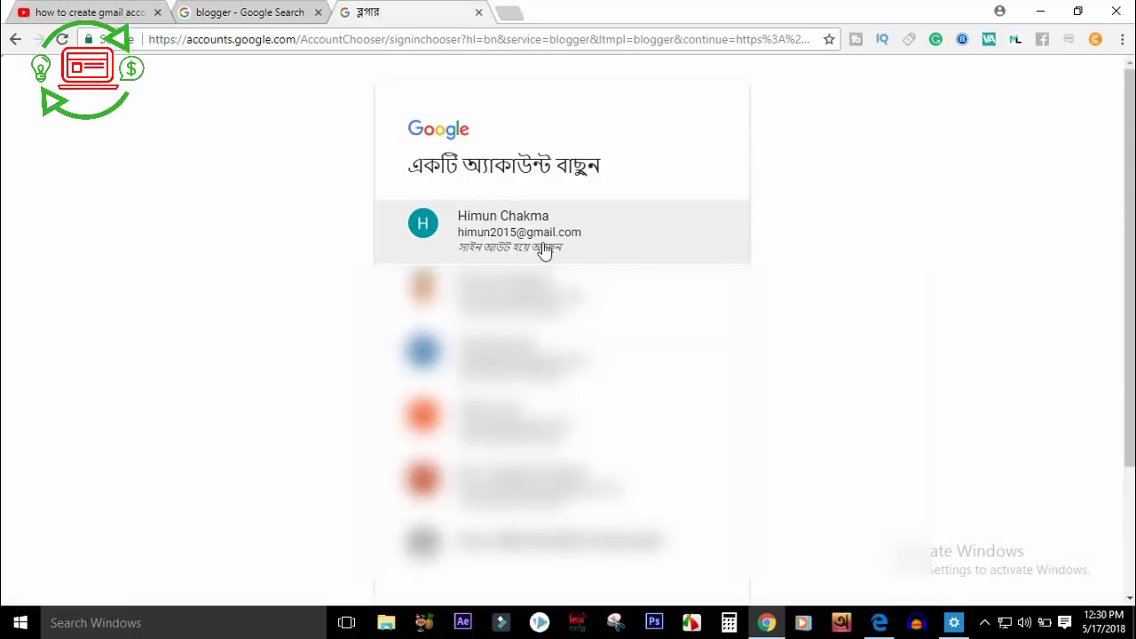
pyautogui.click(545, 251)
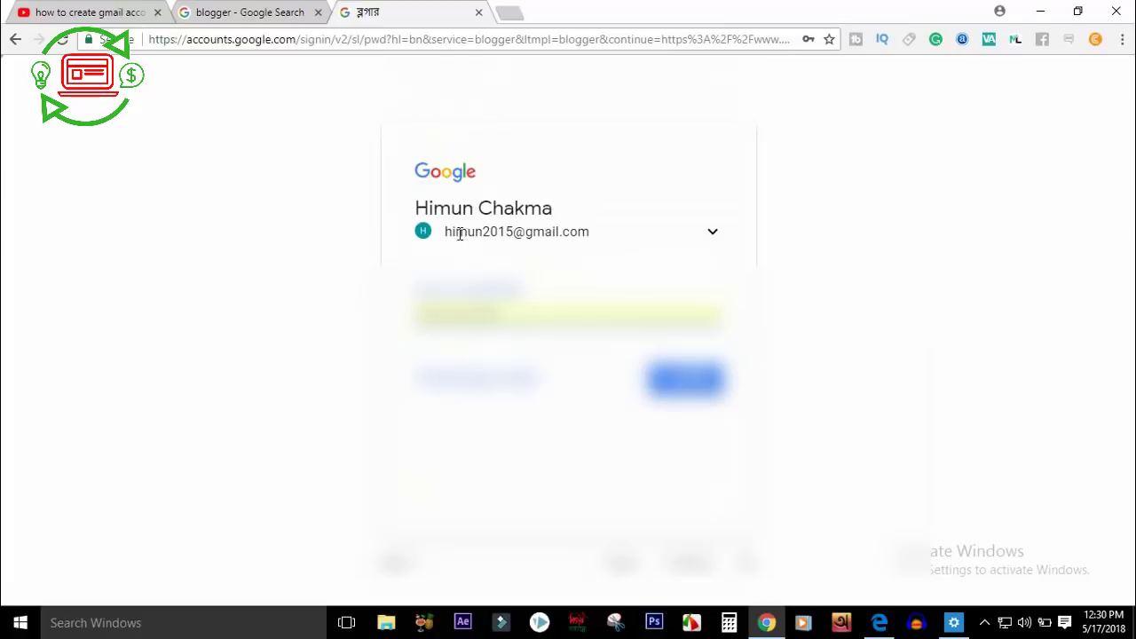
pyautogui.moveTo(446, 239); pyautogui.dragTo(591, 232)
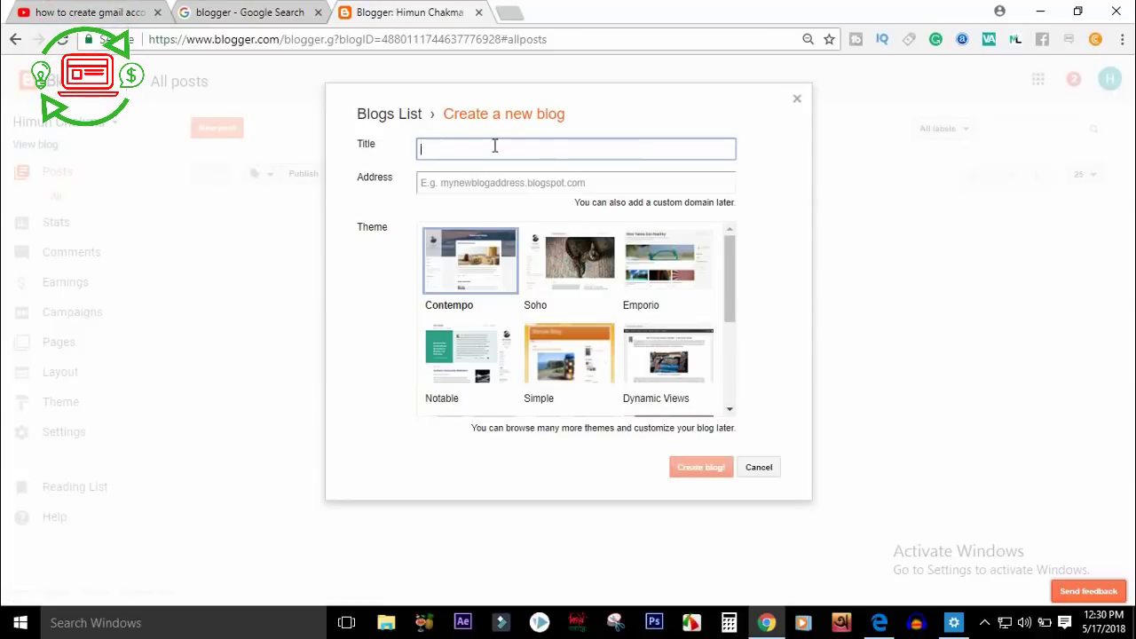
# Title the new blog with the owner's name followed by "Teche bd"
pyautogui.write('Himun Tech')
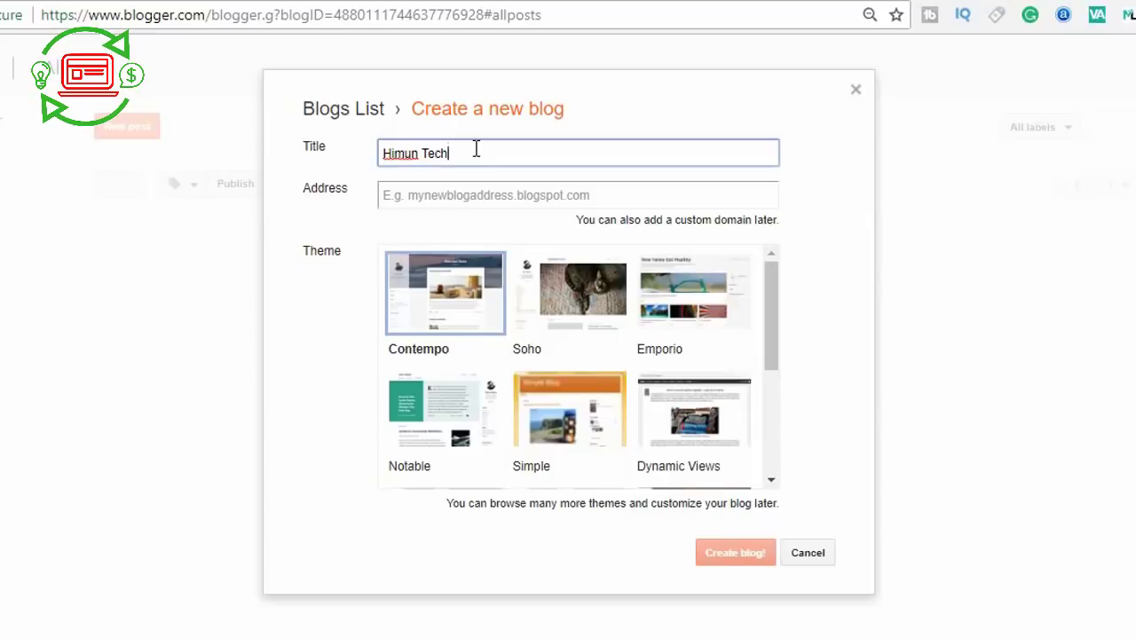
pyautogui.press('BackSpace')
pyautogui.press('BackSpace')
pyautogui.write('Chama T BD')
pyautogui.press('BackSpace')
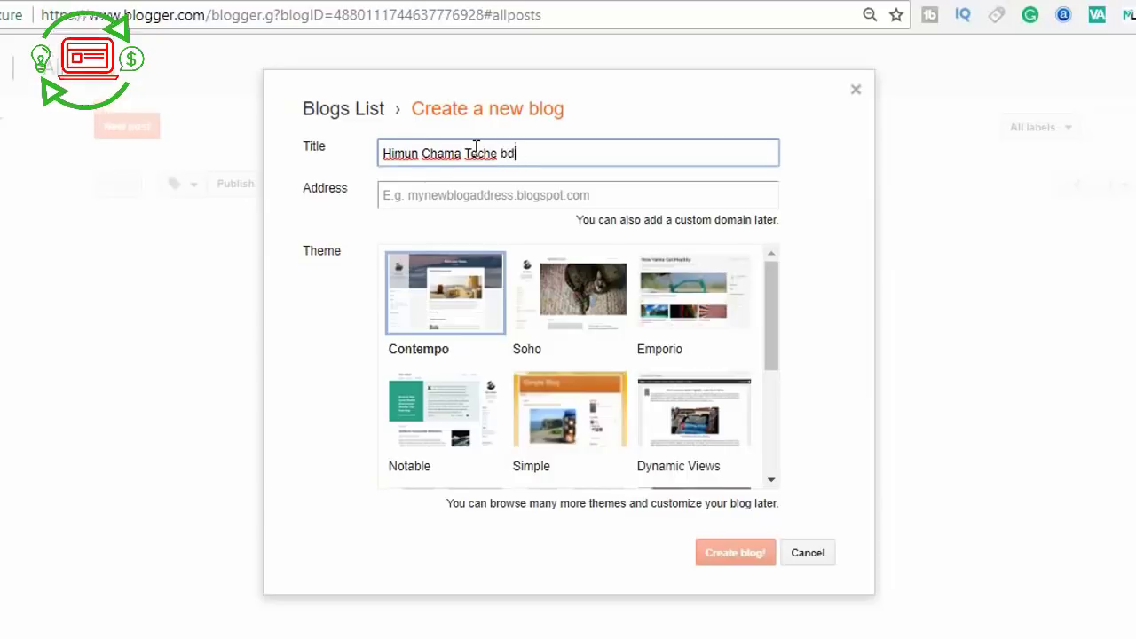
# Set the blog address to "tech-" followed by the owner's full name on blogspot.com
pyautogui.click(468, 197)
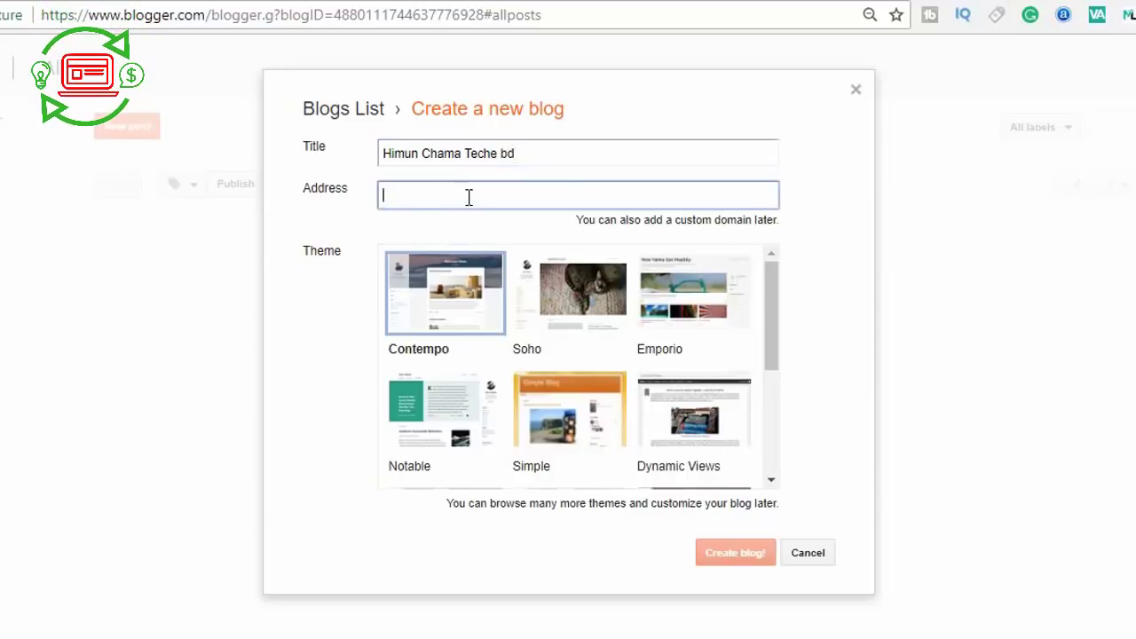
pyautogui.write('te')
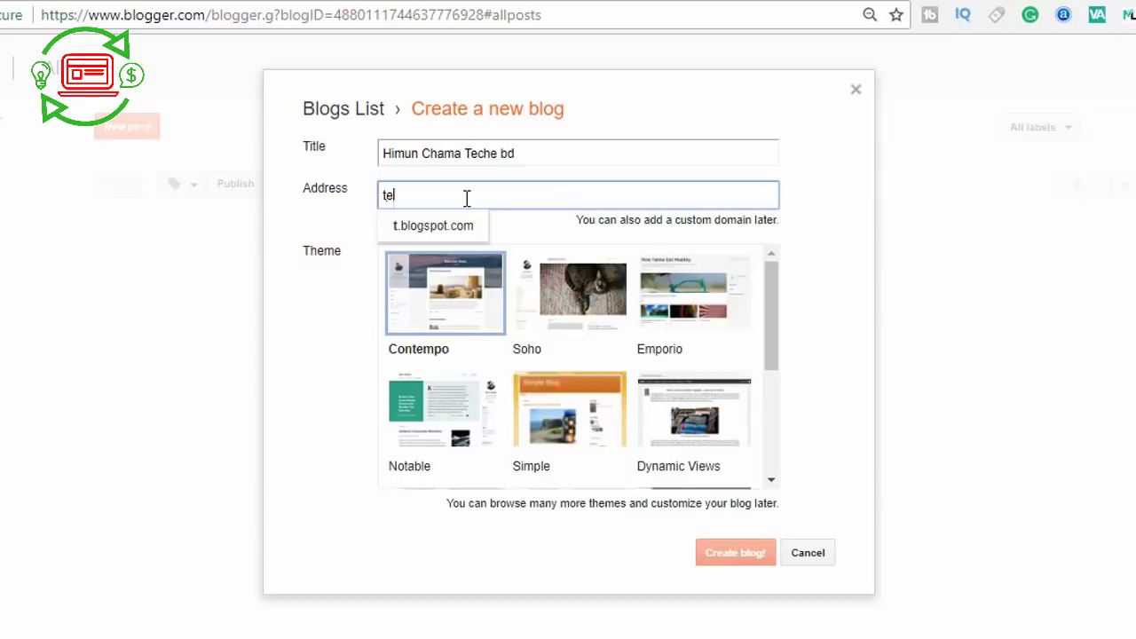
pyautogui.write('chhimu')
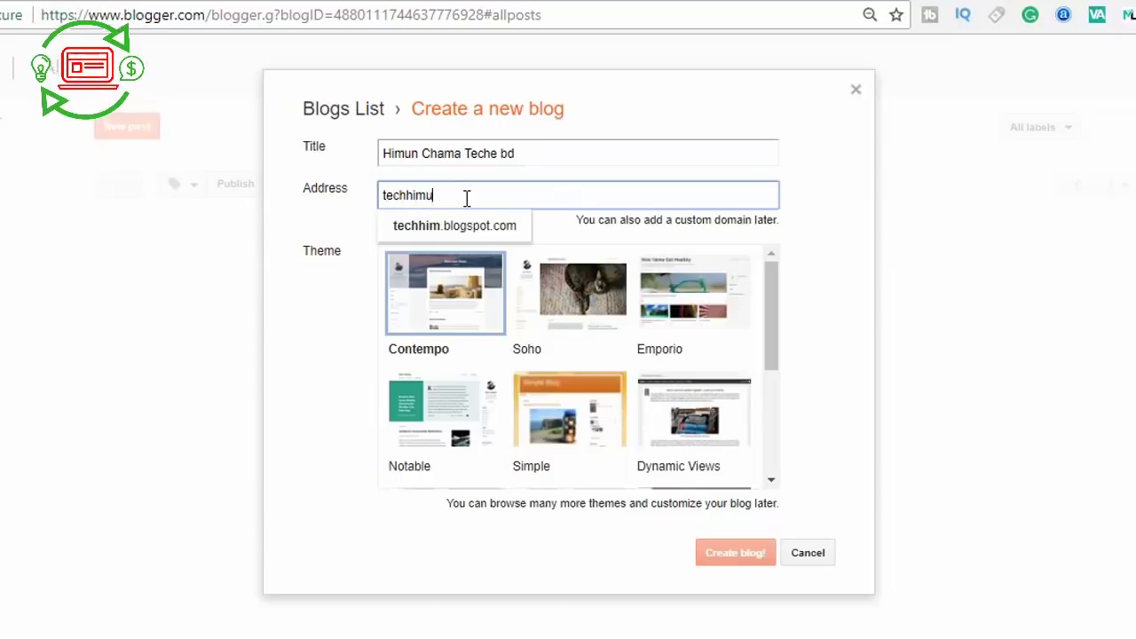
pyautogui.write('nchakma')
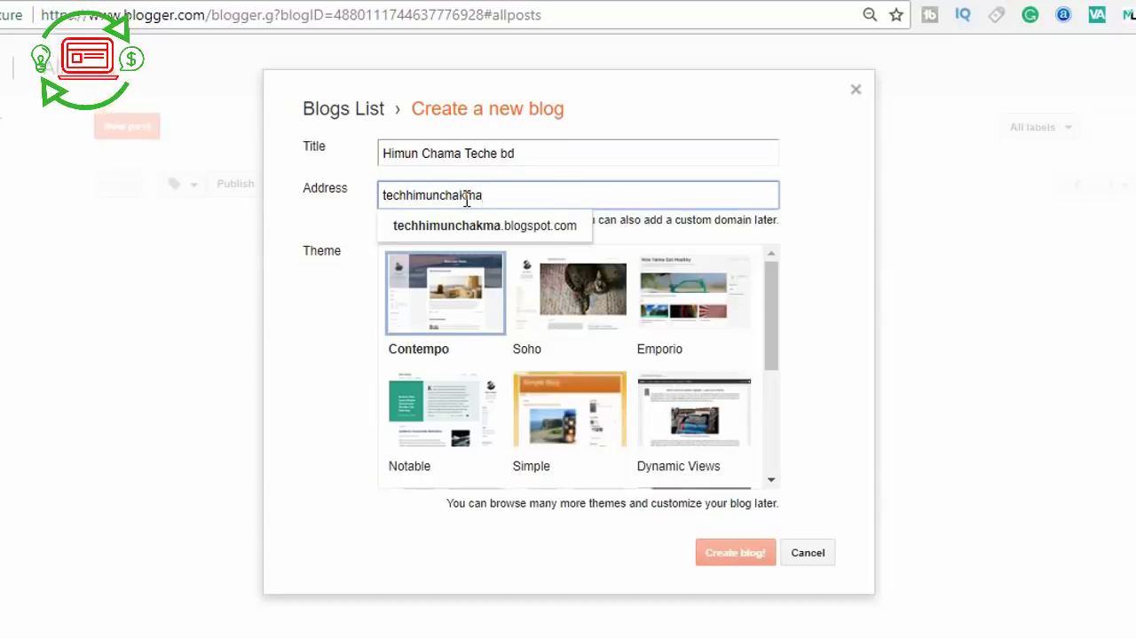
pyautogui.click(1132, 260)
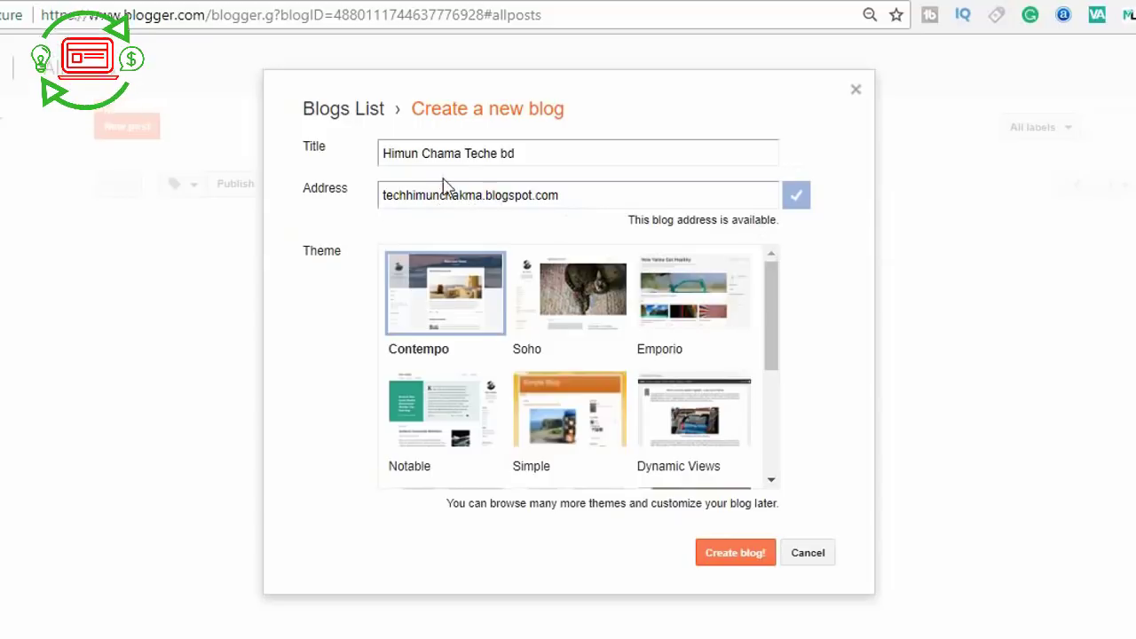
pyautogui.click(408, 196)
pyautogui.write('-')
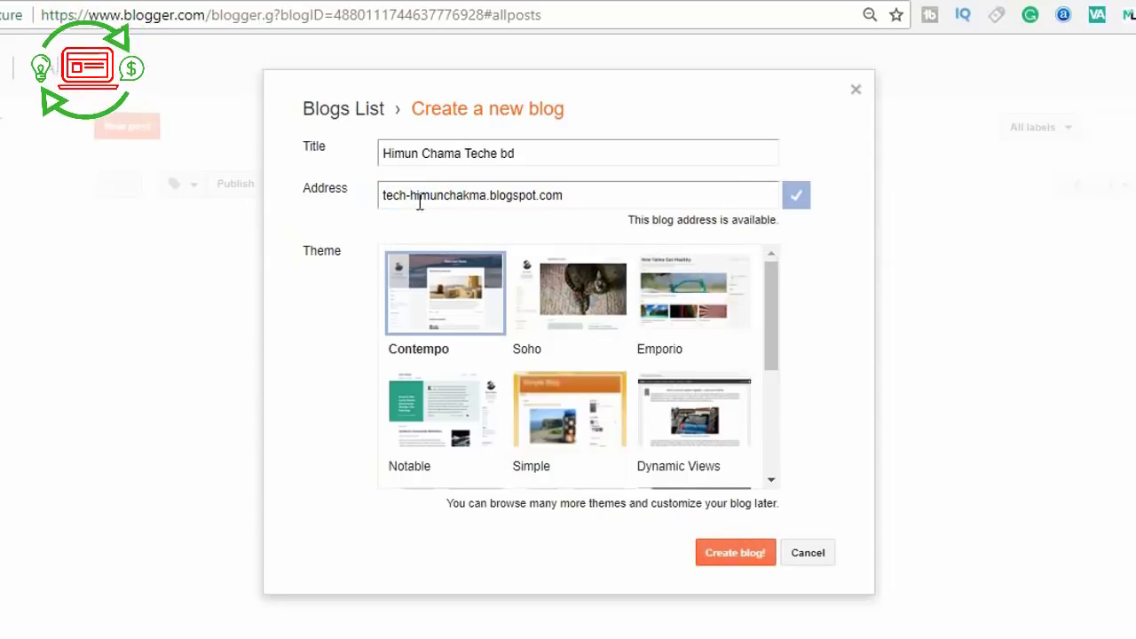
pyautogui.moveTo(595, 193); pyautogui.dragTo(343, 223)
pyautogui.click(343, 223)
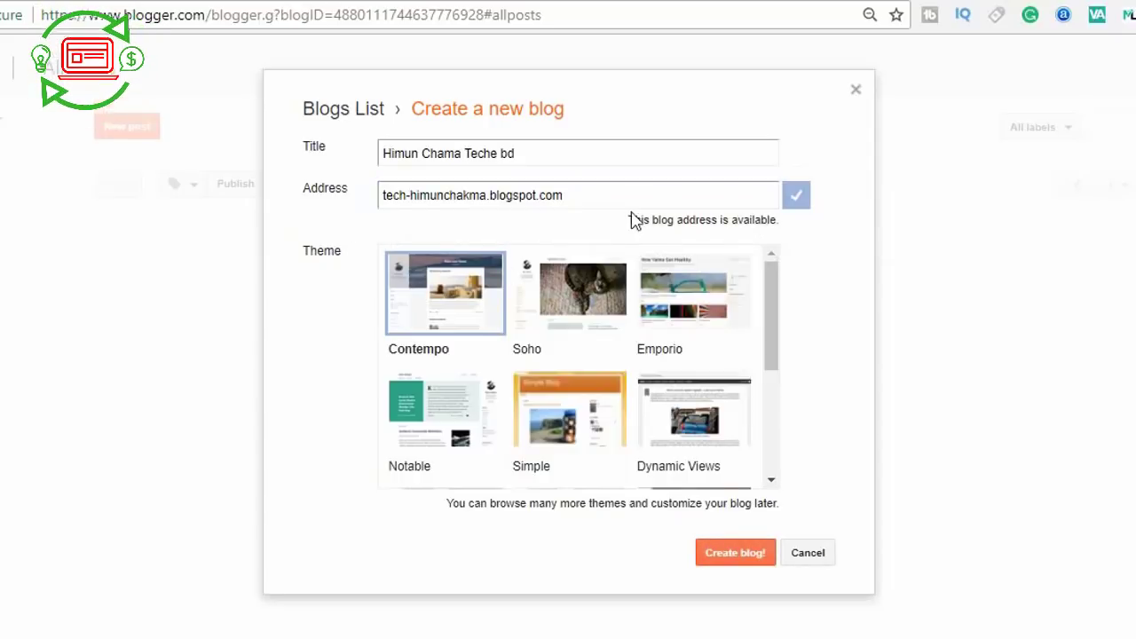
pyautogui.moveTo(595, 193); pyautogui.dragTo(354, 223)
pyautogui.click(342, 221)
pyautogui.hotkey('ctrl', 'a')
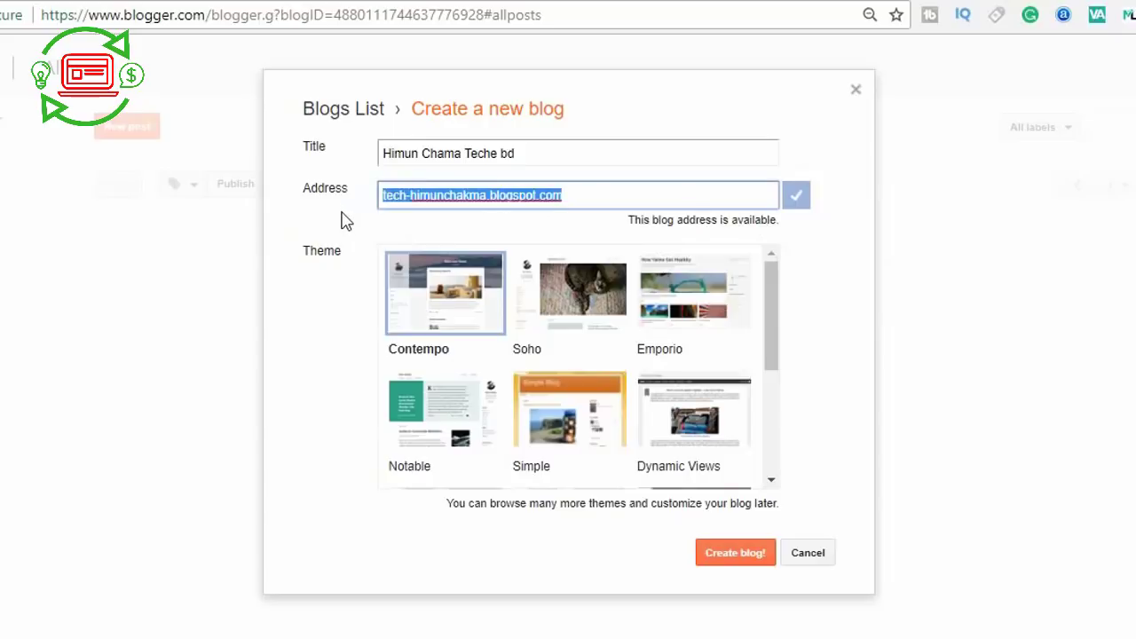
pyautogui.click(573, 197)
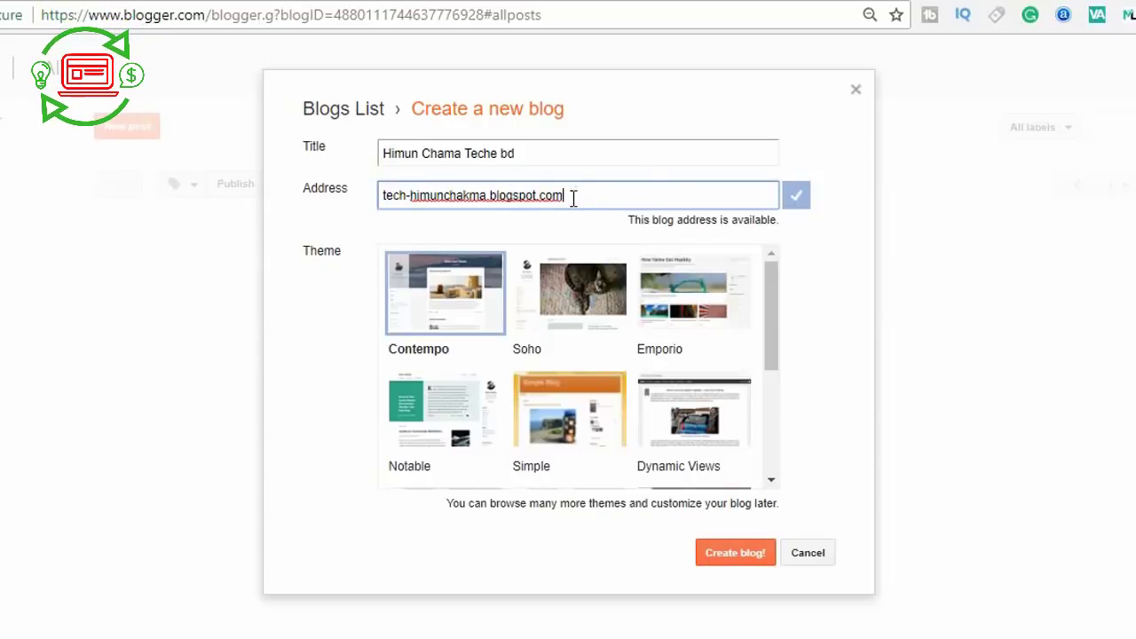
# Try bdtech.blogspot.com as the blog address and check its availability
pyautogui.moveTo(576, 196); pyautogui.dragTo(312, 202)
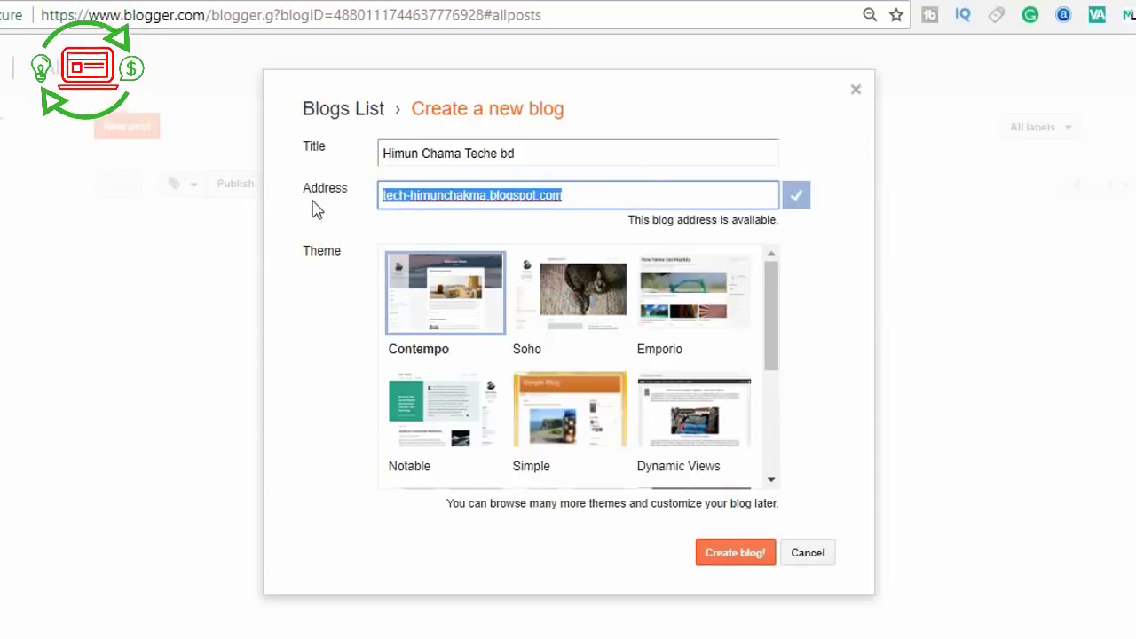
pyautogui.write('bdhimun')
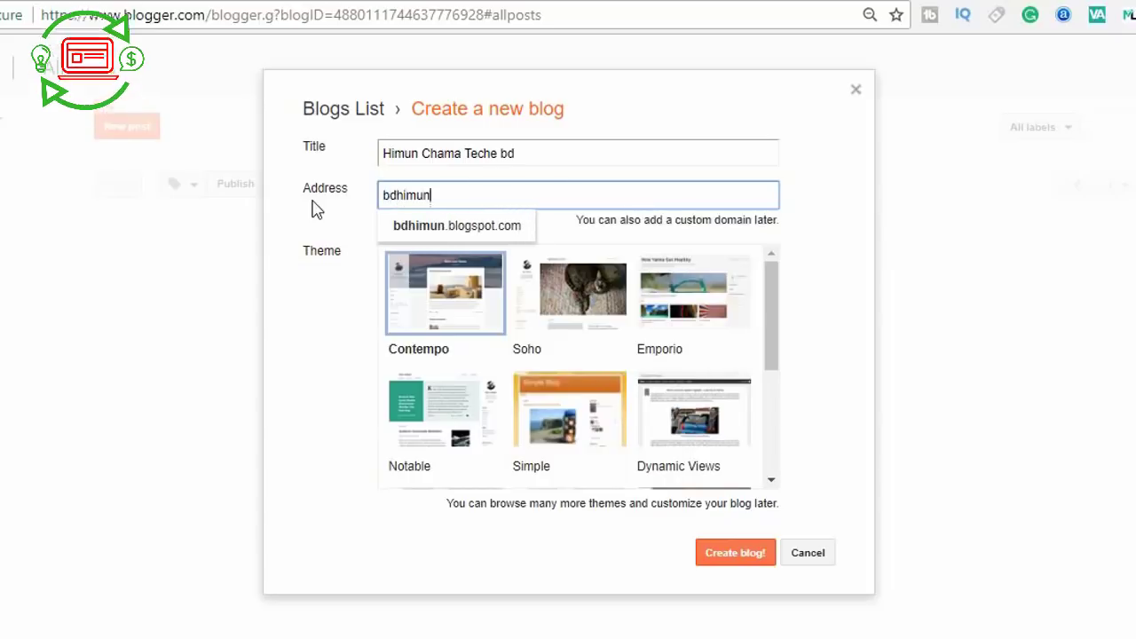
pyautogui.press('BackSpace')
pyautogui.press('BackSpace')
pyautogui.press('BackSpace')
pyautogui.press('BackSpace')
pyautogui.press('BackSpace')
pyautogui.write('tech')
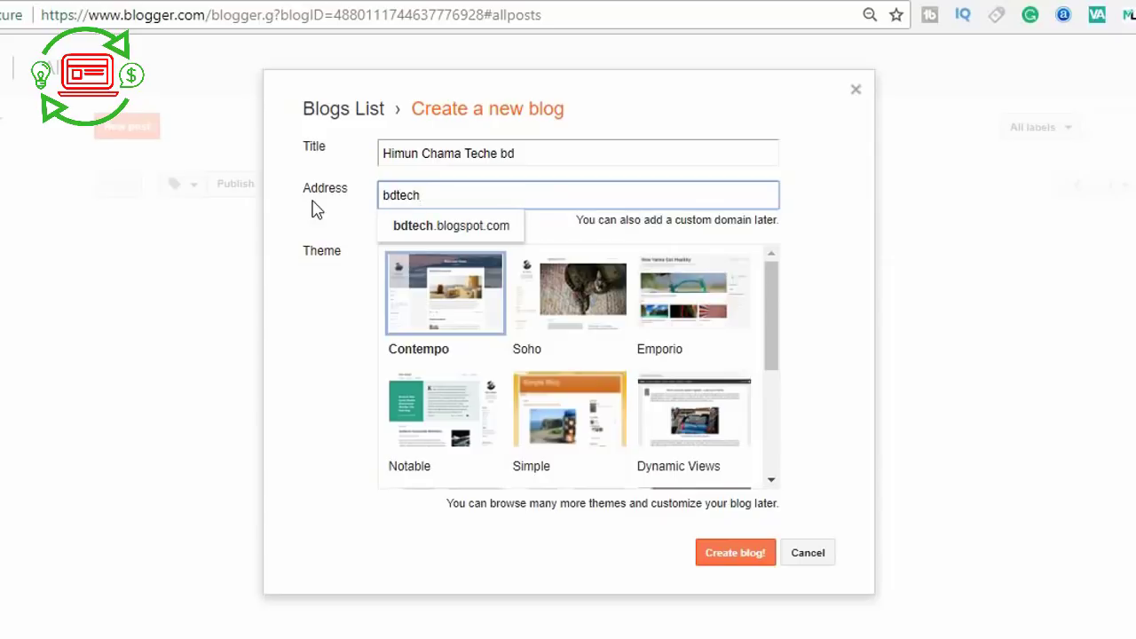
pyautogui.click(511, 229)
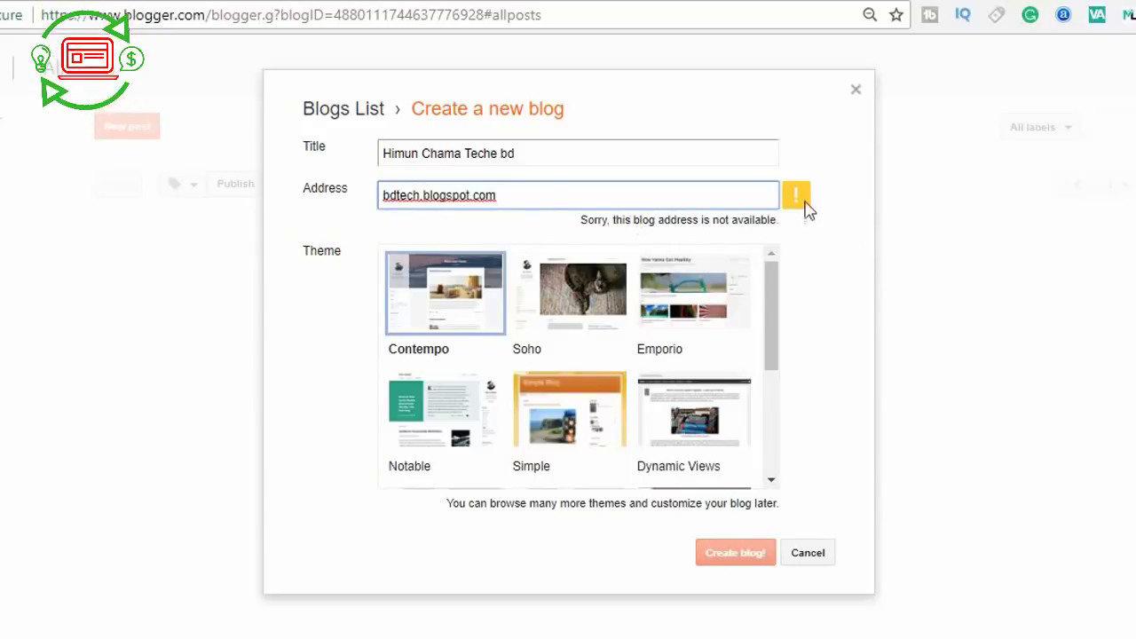
pyautogui.moveTo(593, 222); pyautogui.dragTo(800, 218)
pyautogui.click(782, 221)
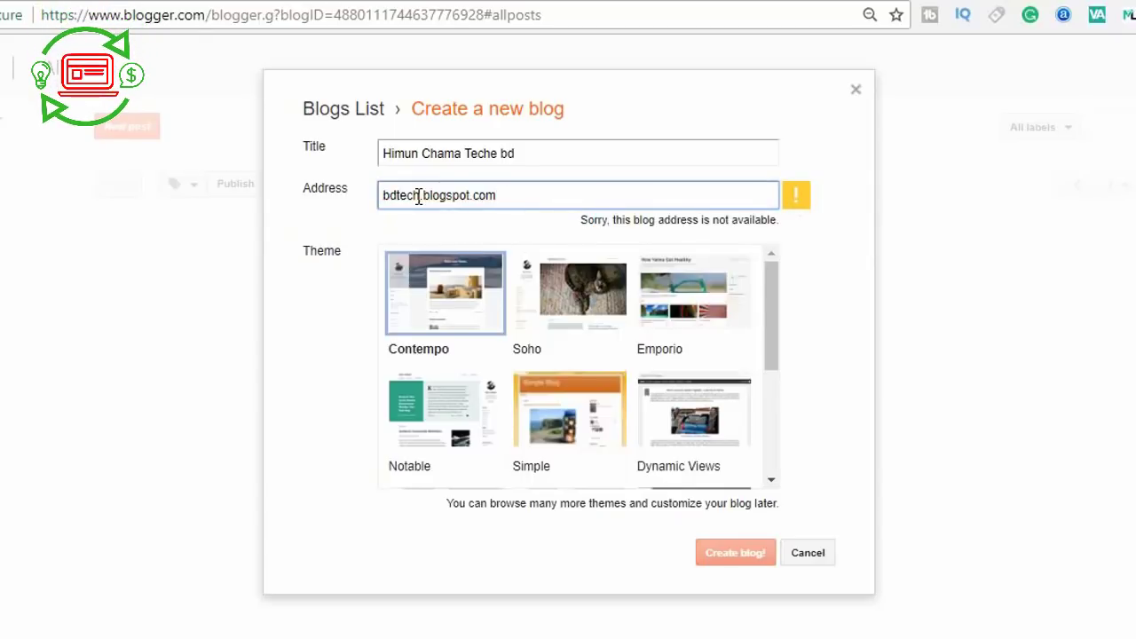
# Try the owner's full name as the blogspot.com address and check its availability
pyautogui.press('BackSpace')
pyautogui.press('BackSpace')
pyautogui.press('BackSpace')
pyautogui.press('BackSpace')
pyautogui.write('himan')
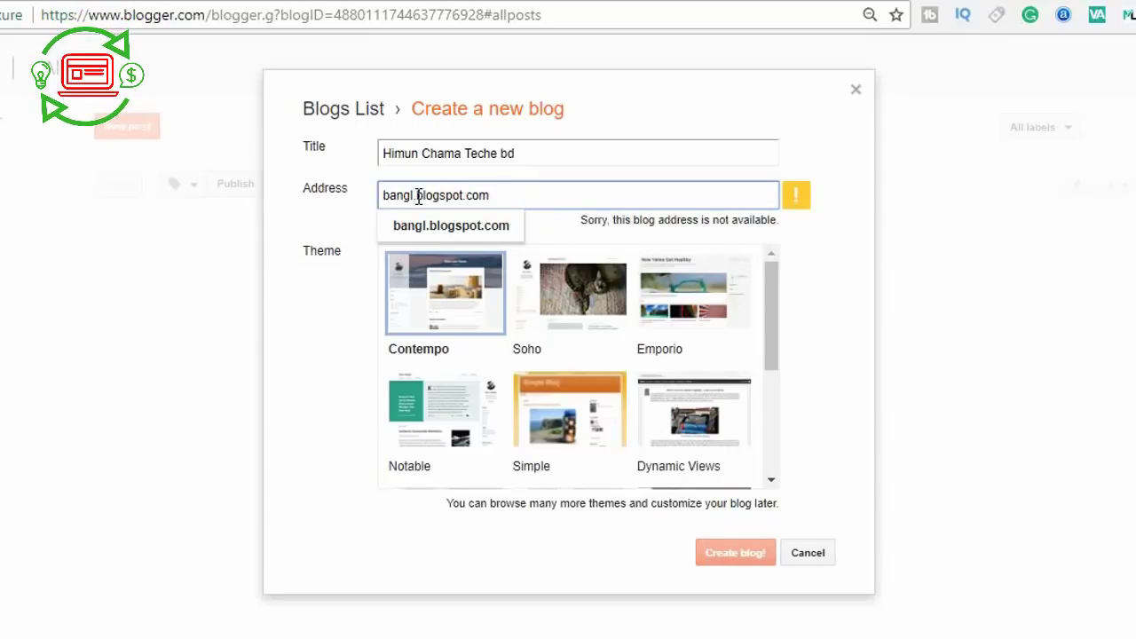
pyautogui.press('BackSpace')
pyautogui.press('BackSpace')
pyautogui.press('BackSpace')
pyautogui.press('BackSpace')
pyautogui.press('BackSpace')
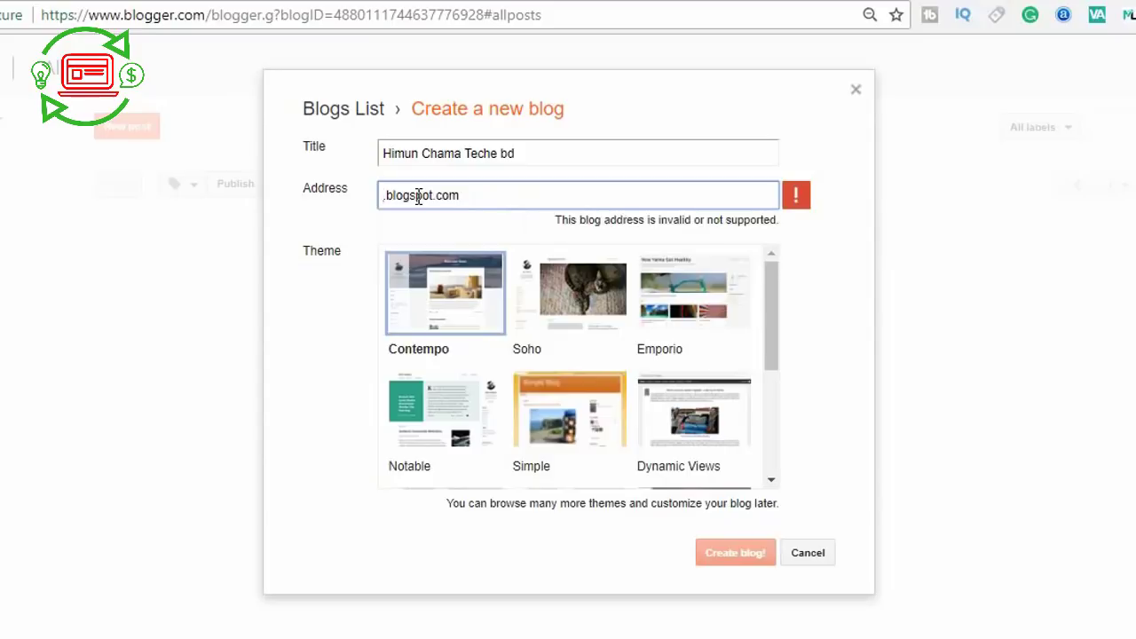
pyautogui.write('himunchakma')
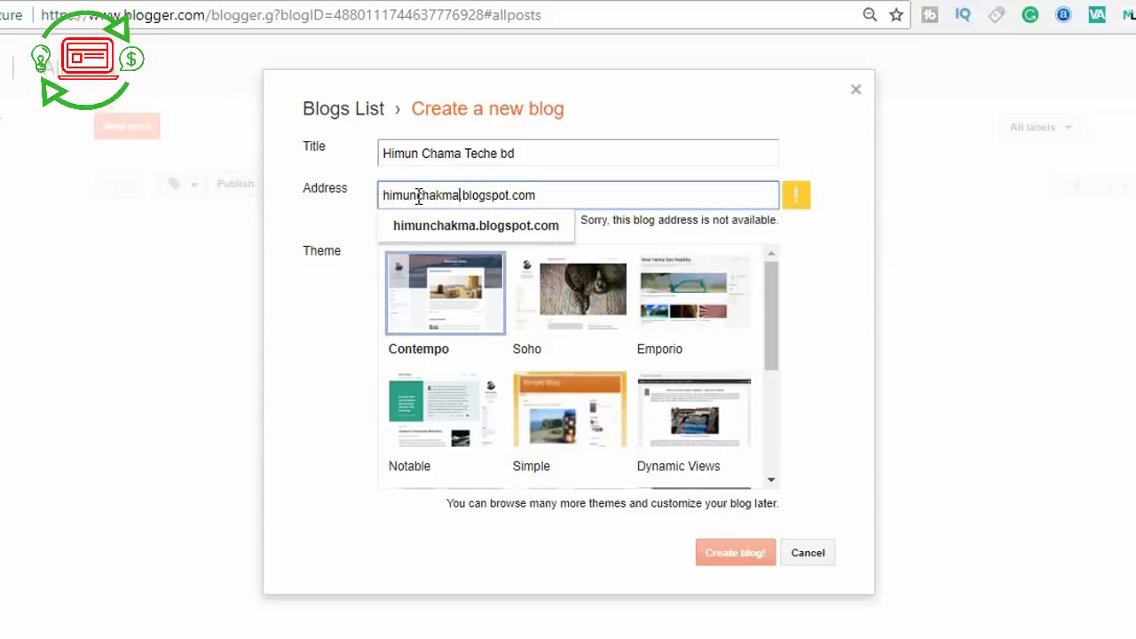
# Replace the blog address with "tech-" followed by the owner's first name on blogspot.com
pyautogui.press('BackSpace')
pyautogui.press('BackSpace')
pyautogui.press('BackSpace')
pyautogui.press('BackSpace')
pyautogui.press('BackSpace')
pyautogui.press('BackSpace')
pyautogui.press('BackSpace')
pyautogui.press('BackSpace')
pyautogui.press('BackSpace')
pyautogui.press('BackSpace')
pyautogui.press('BackSpace')
pyautogui.write('hiun')
pyautogui.press('BackSpace')
pyautogui.press('BackSpace')
pyautogui.press('BackSpace')
pyautogui.press('BackSpace')
pyautogui.write('te')
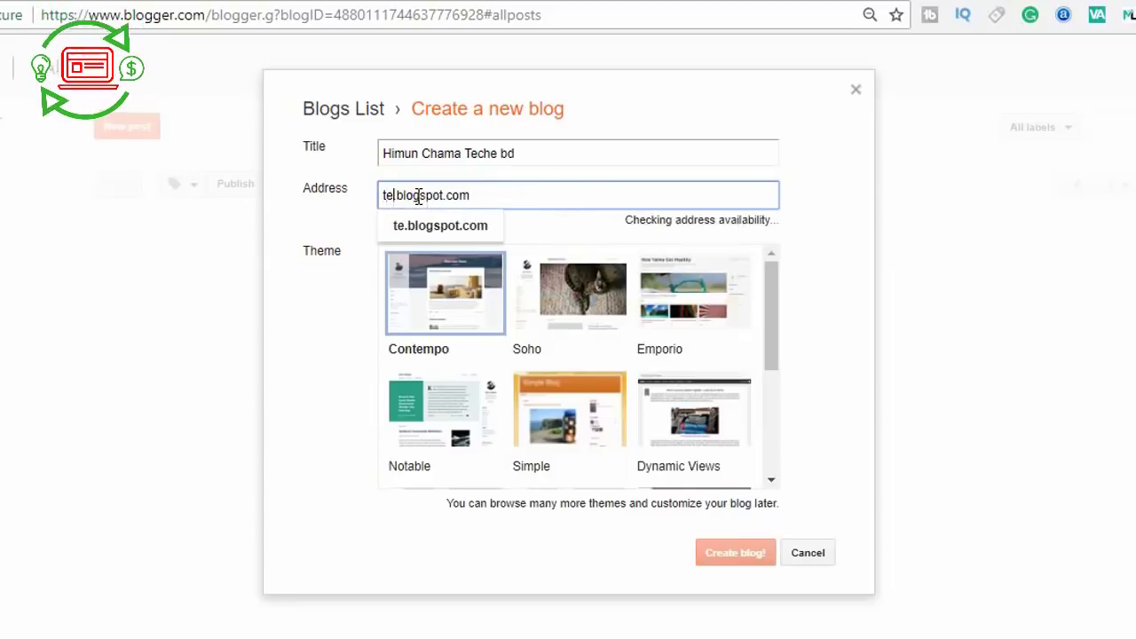
pyautogui.write('ch-himun')
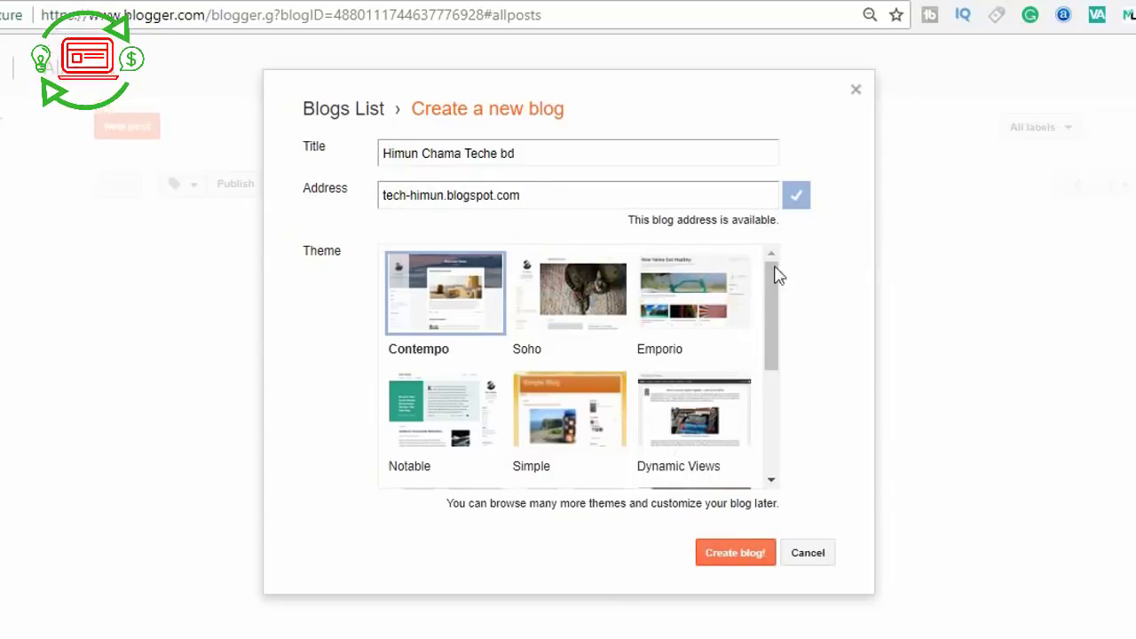
# Create the blog with the Contempo theme and open its public page
pyautogui.moveTo(766, 310); pyautogui.dragTo(757, 274)
pyautogui.click(740, 557)
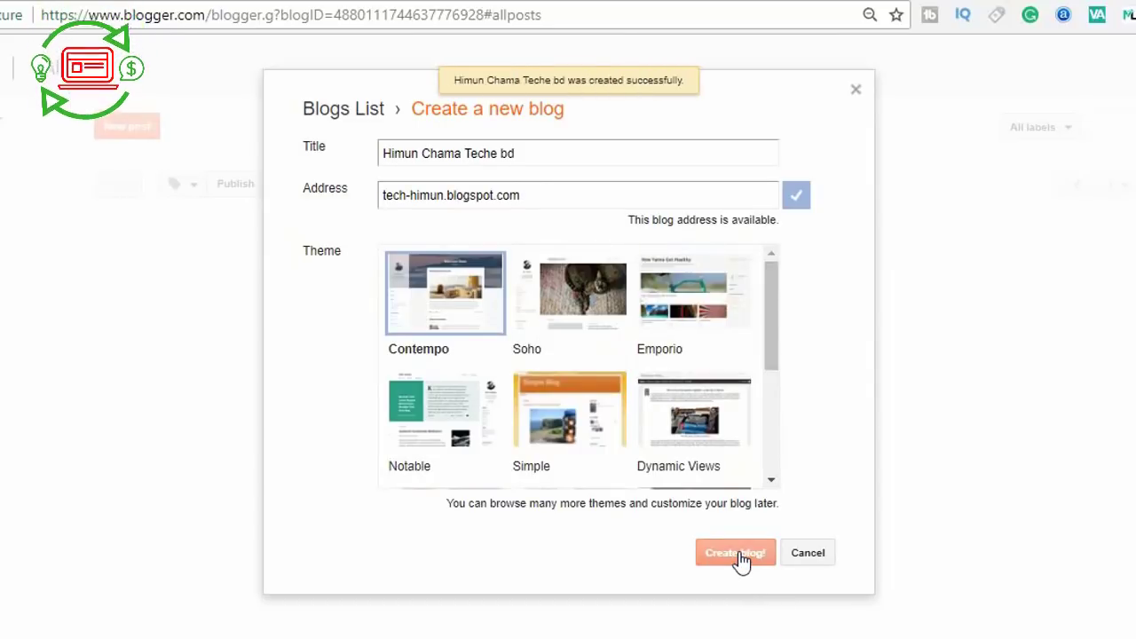
pyautogui.click(1, 145)
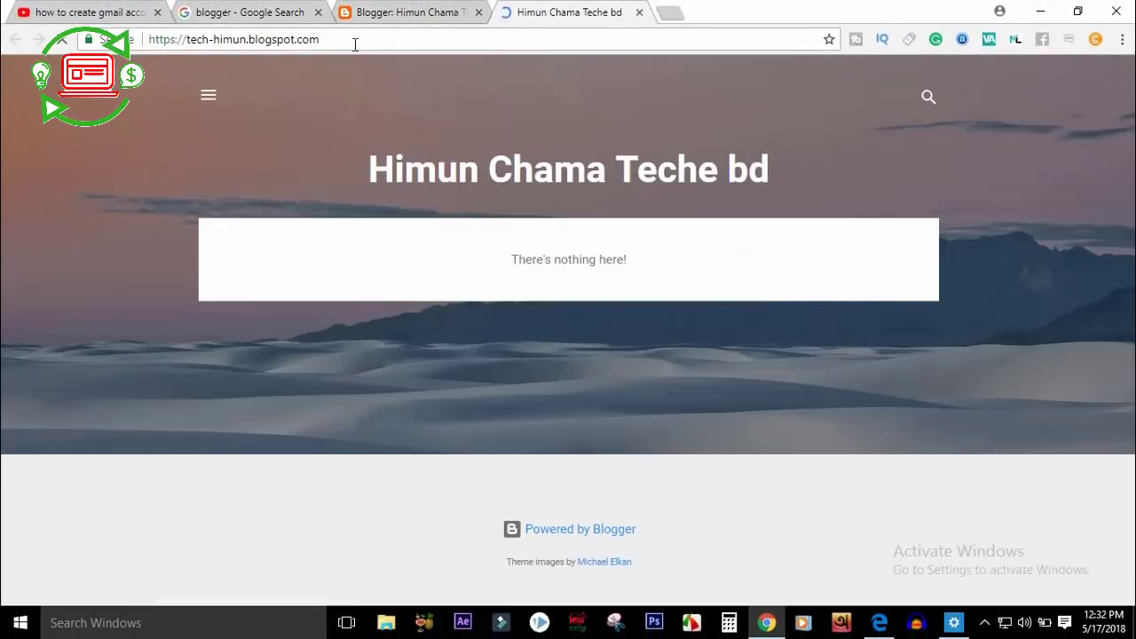
# Examine the new blog's web address and title on its public page
pyautogui.moveTo(149, 39); pyautogui.dragTo(193, 37)
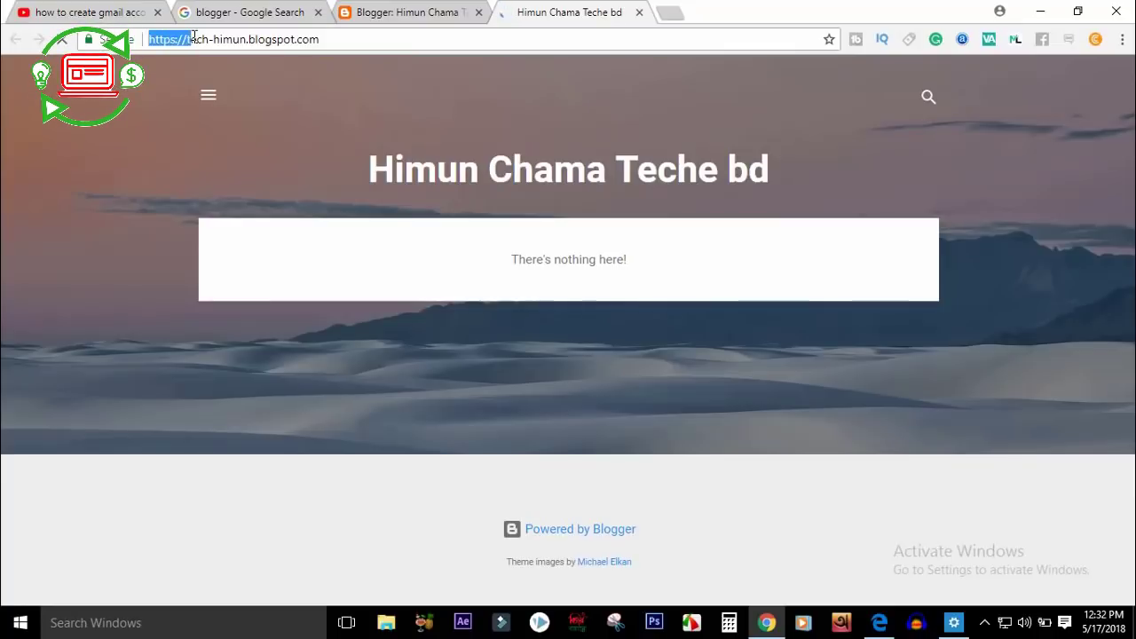
pyautogui.moveTo(317, 40); pyautogui.dragTo(133, 41)
pyautogui.click(375, 38)
pyautogui.hotkey('ctrl', 'a')
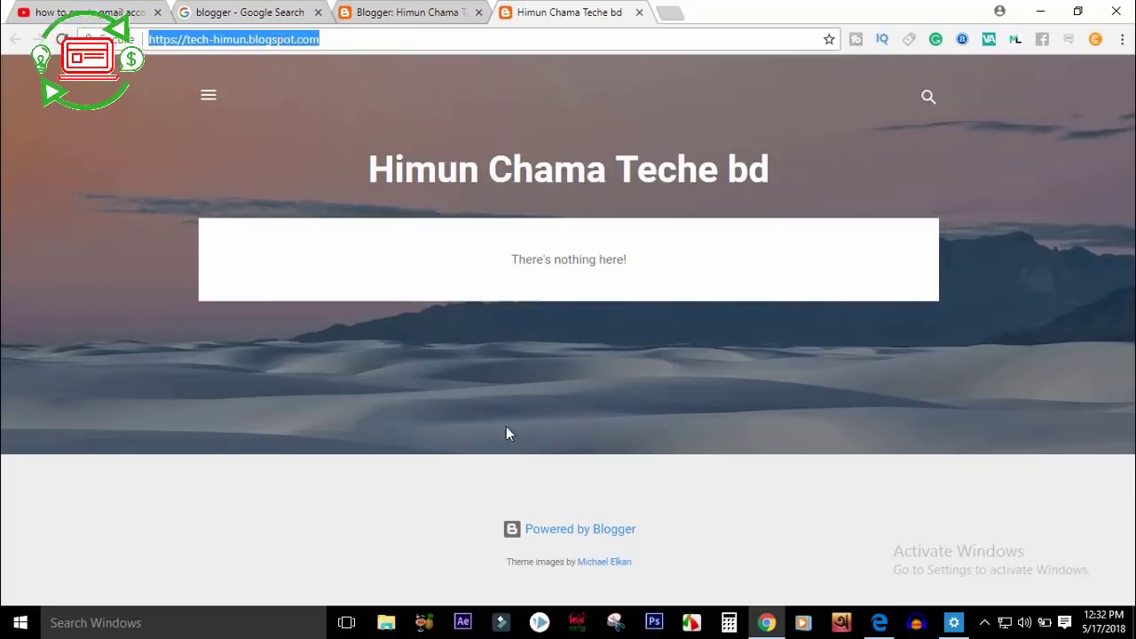
pyautogui.click(748, 502)
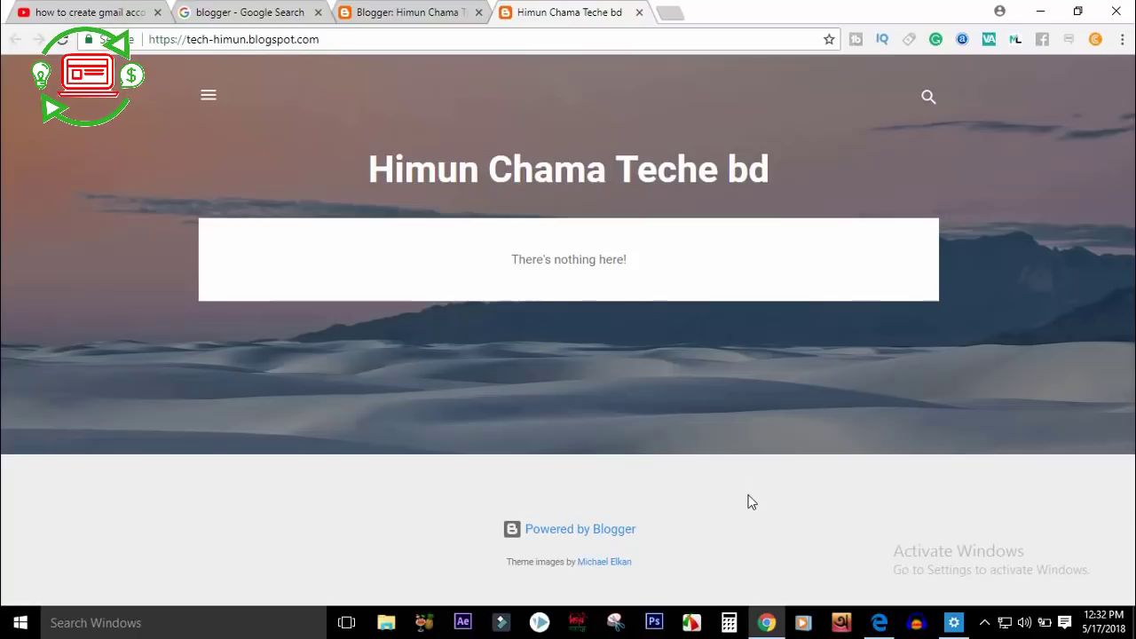
pyautogui.moveTo(367, 169); pyautogui.dragTo(805, 166)
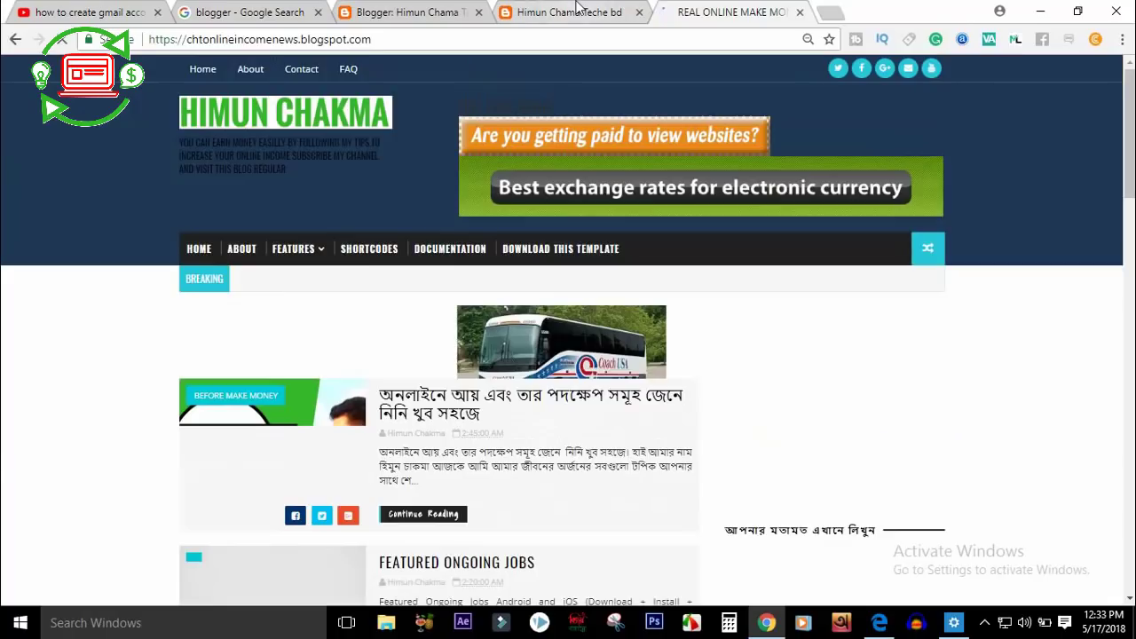
# Compare the new blog's empty page and post list with the established blog at chtonlineincomenews.blogspot.com
pyautogui.click(577, 7)
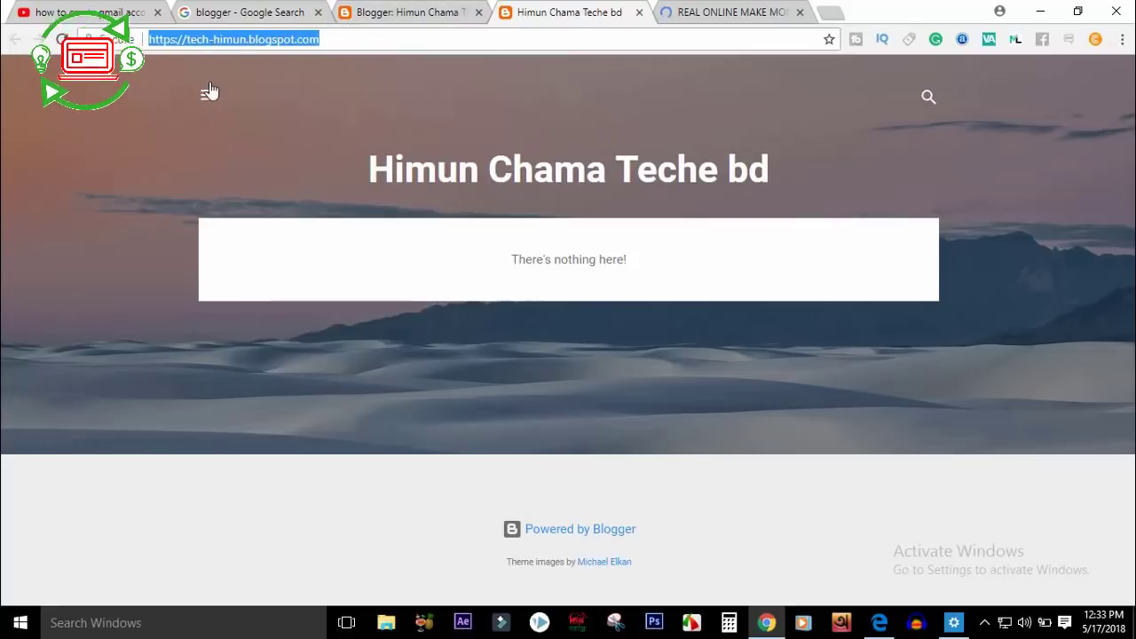
pyautogui.click(754, 7)
pyautogui.moveTo(396, 38); pyautogui.dragTo(142, 44)
pyautogui.click(99, 300)
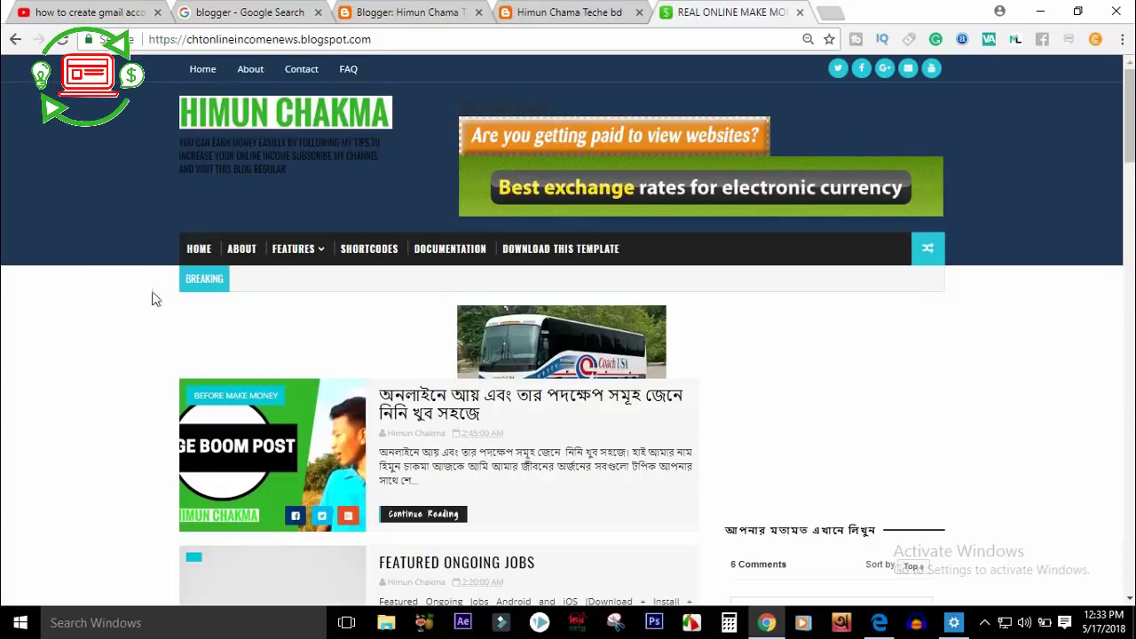
pyautogui.moveTo(1130, 113)
pyautogui.mouseDown()
pyautogui.moveTo(1131, 202)
pyautogui.moveTo(1129, 109)
pyautogui.mouseUp()
pyautogui.click(554, 7)
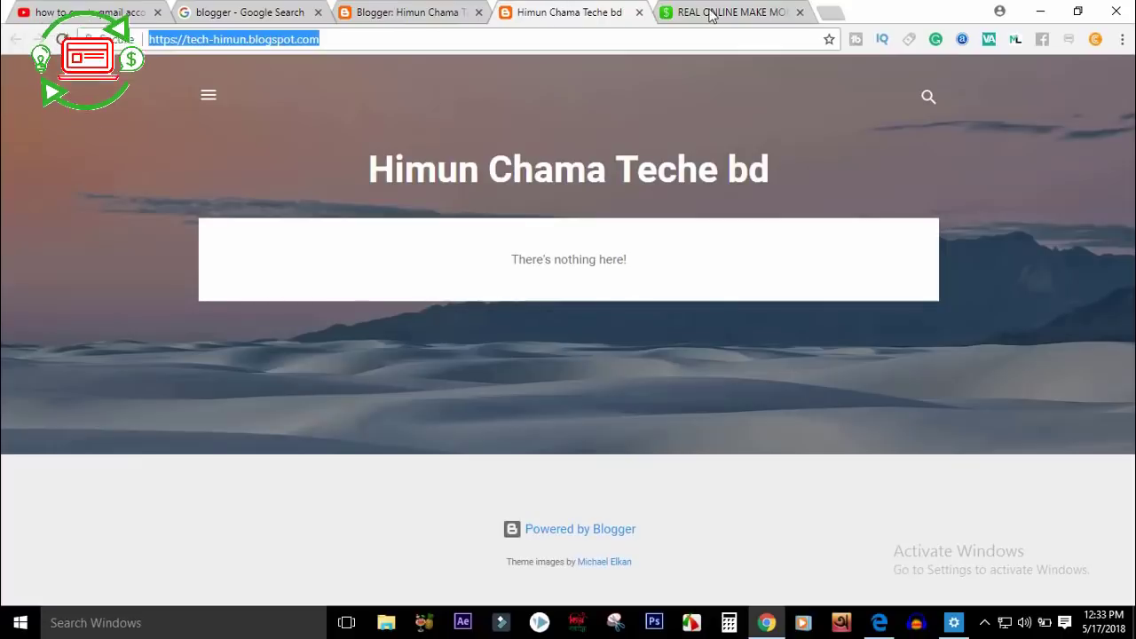
pyautogui.click(675, 11)
pyautogui.click(561, 9)
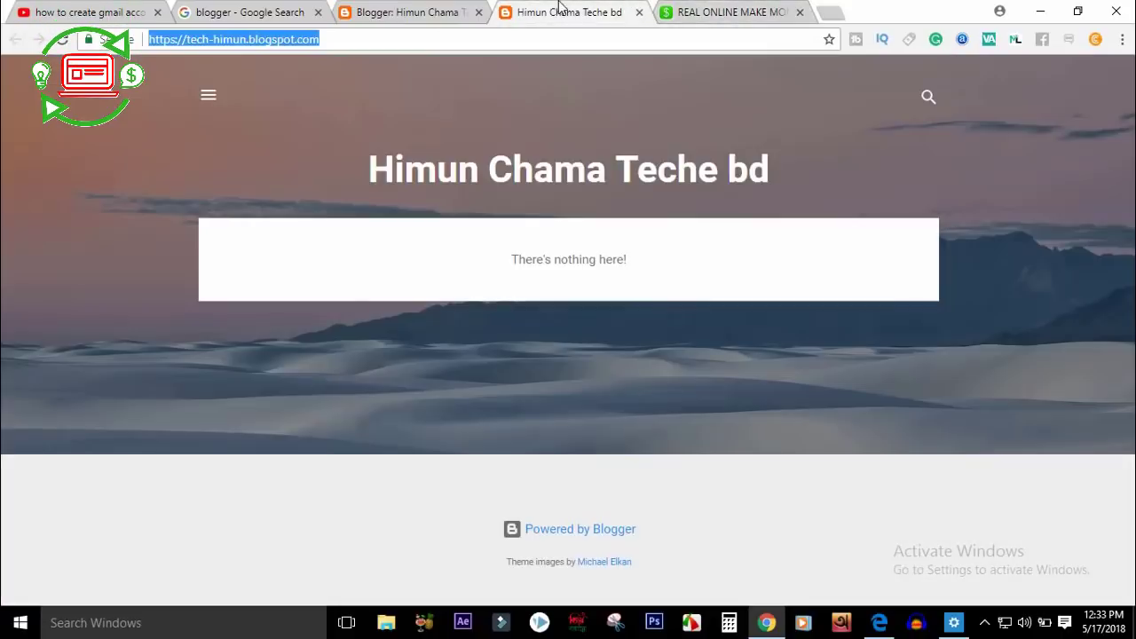
pyautogui.click(739, 9)
pyautogui.click(567, 11)
pyautogui.click(377, 11)
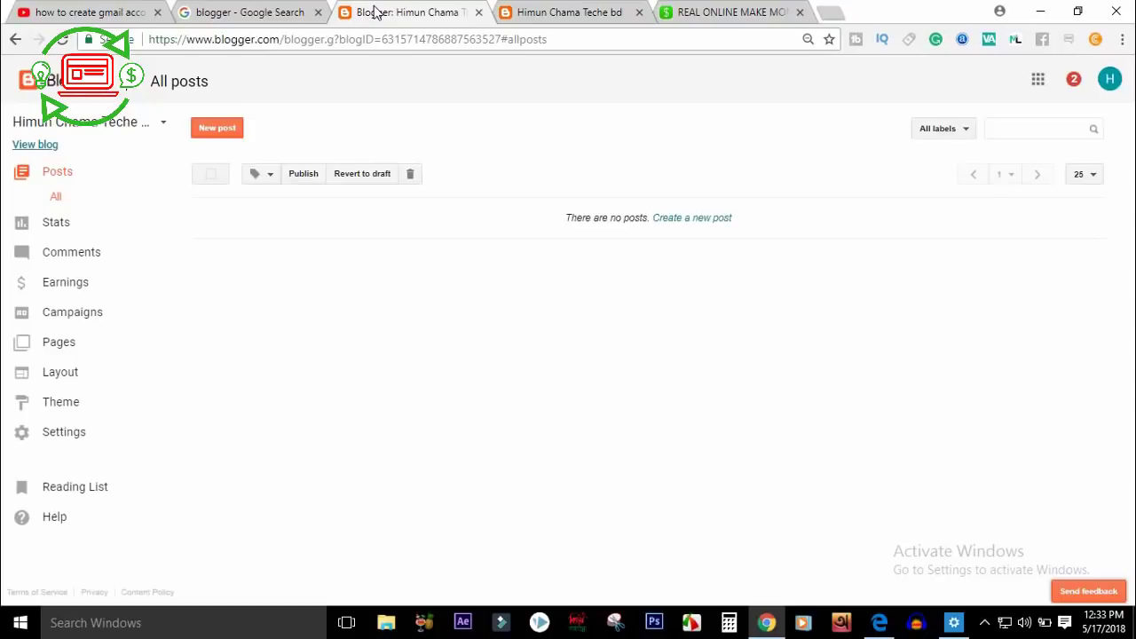
pyautogui.click(711, 12)
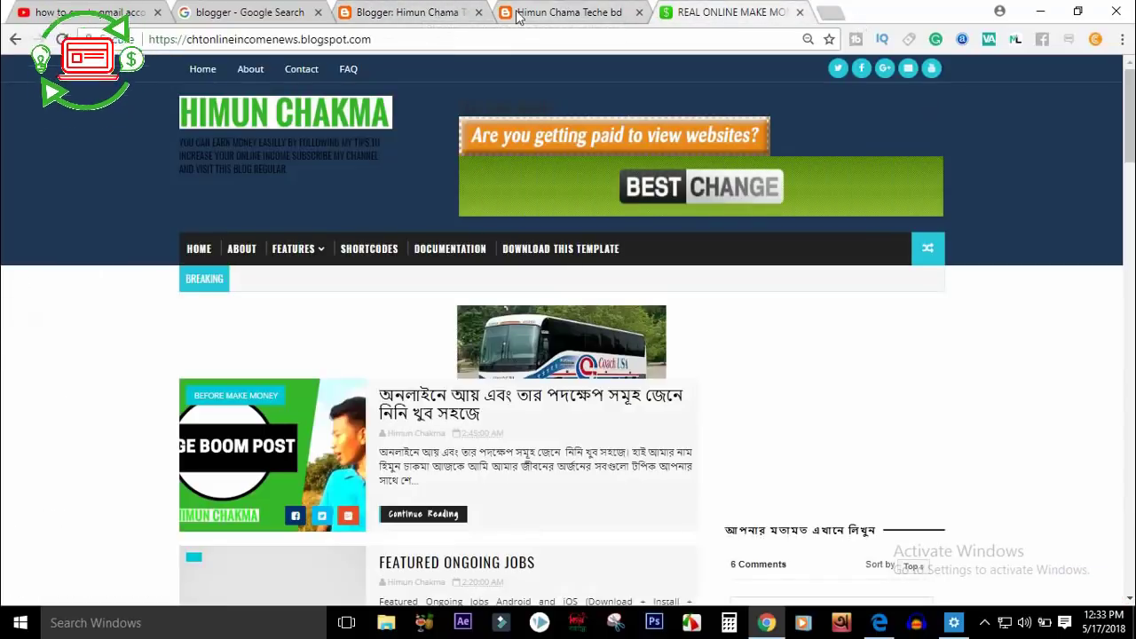
pyautogui.click(586, 12)
pyautogui.click(726, 10)
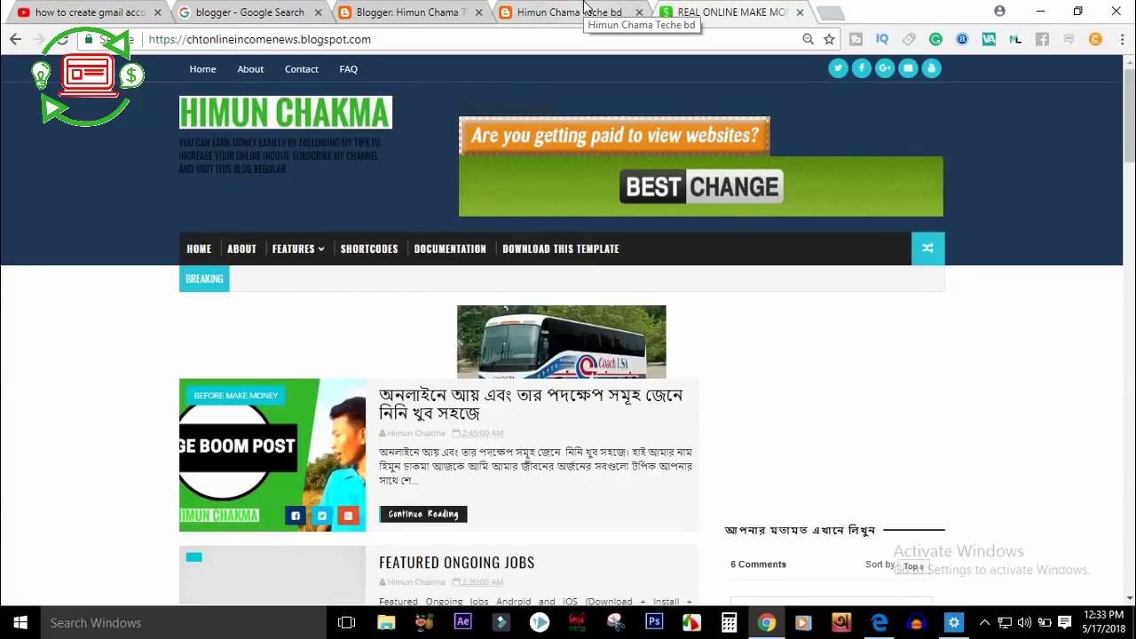
# Copy the title of the first article on chtonlineincomenews.blogspot.com and use it as the title of a new post on the new blog
pyautogui.click(408, 417)
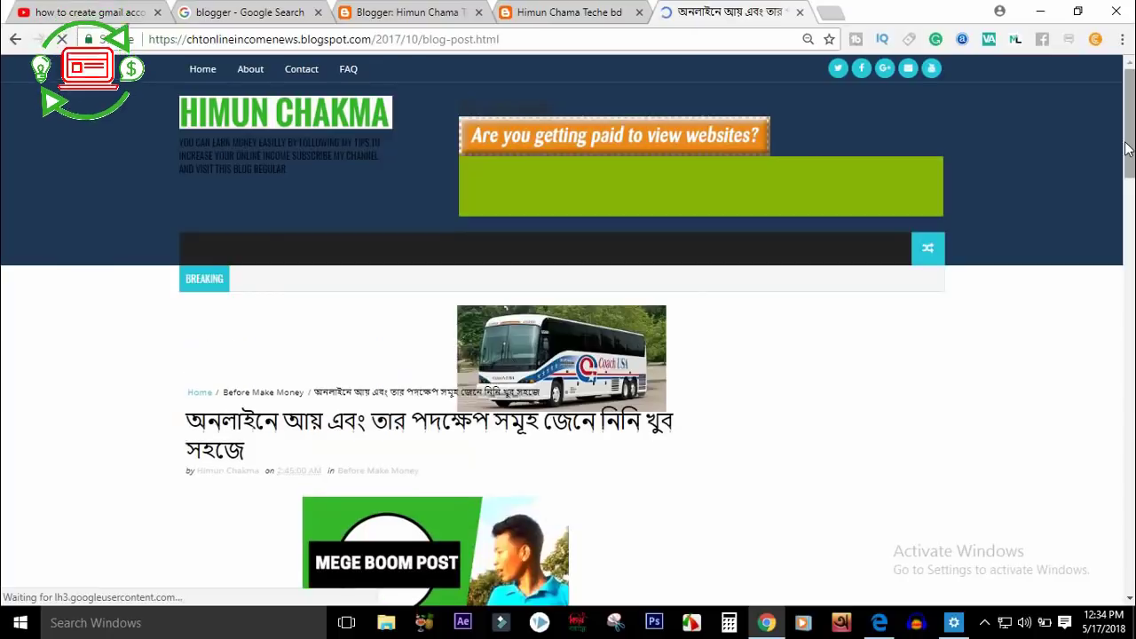
pyautogui.moveTo(1130, 98); pyautogui.dragTo(1130, 143)
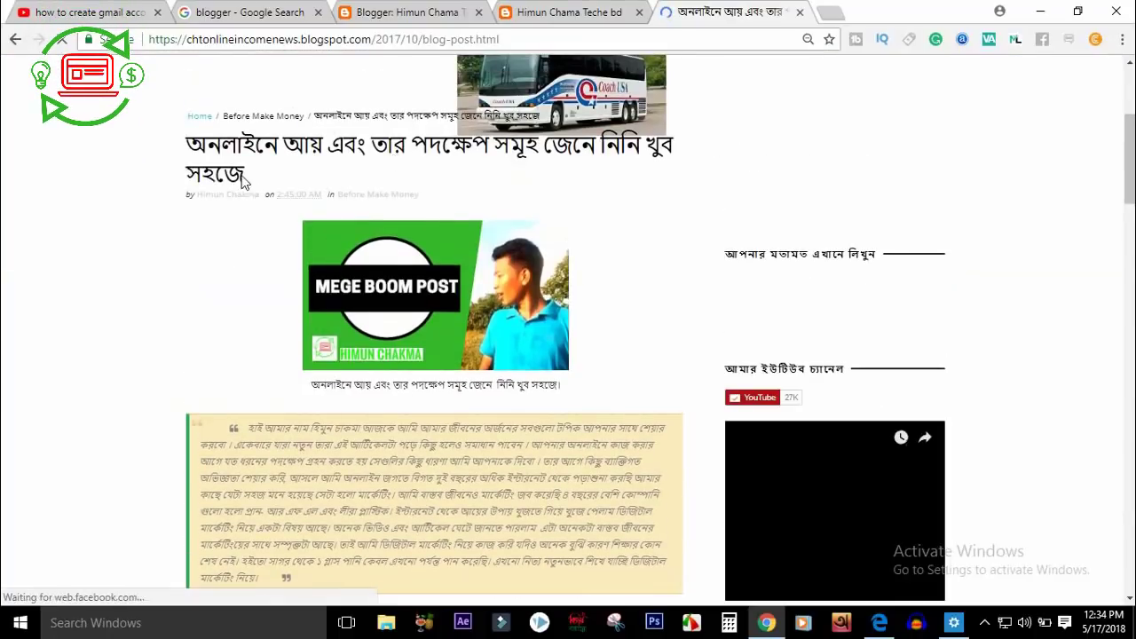
pyautogui.moveTo(244, 180); pyautogui.dragTo(186, 144)
pyautogui.rightClick(220, 151)
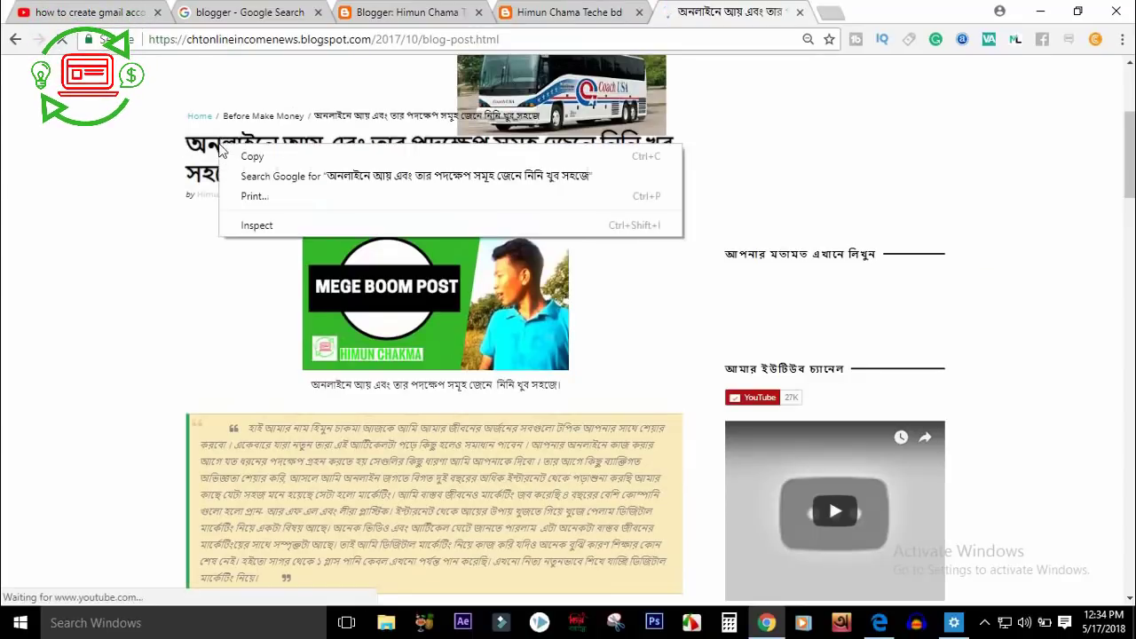
pyautogui.click(300, 160)
pyautogui.click(381, 12)
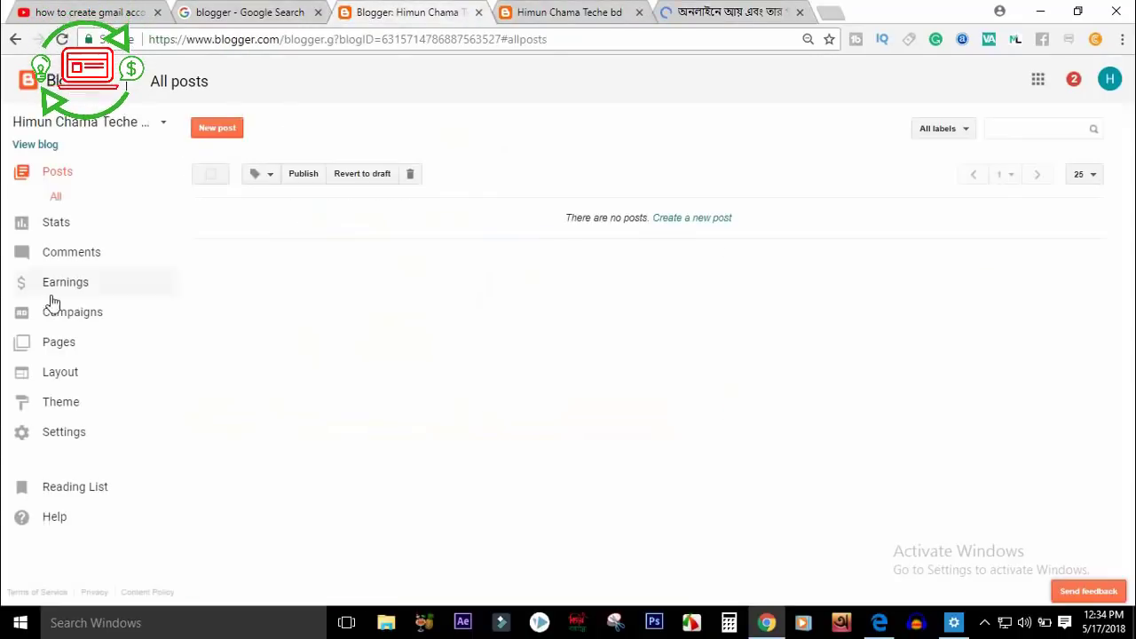
pyautogui.click(218, 129)
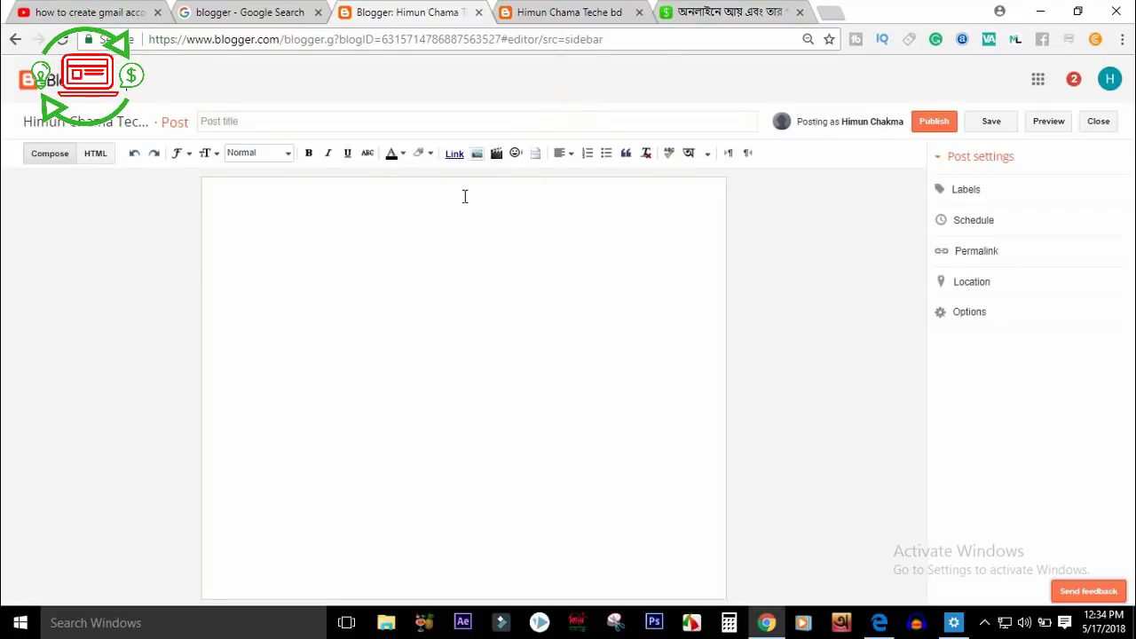
pyautogui.hotkey('ctrl', 'v')
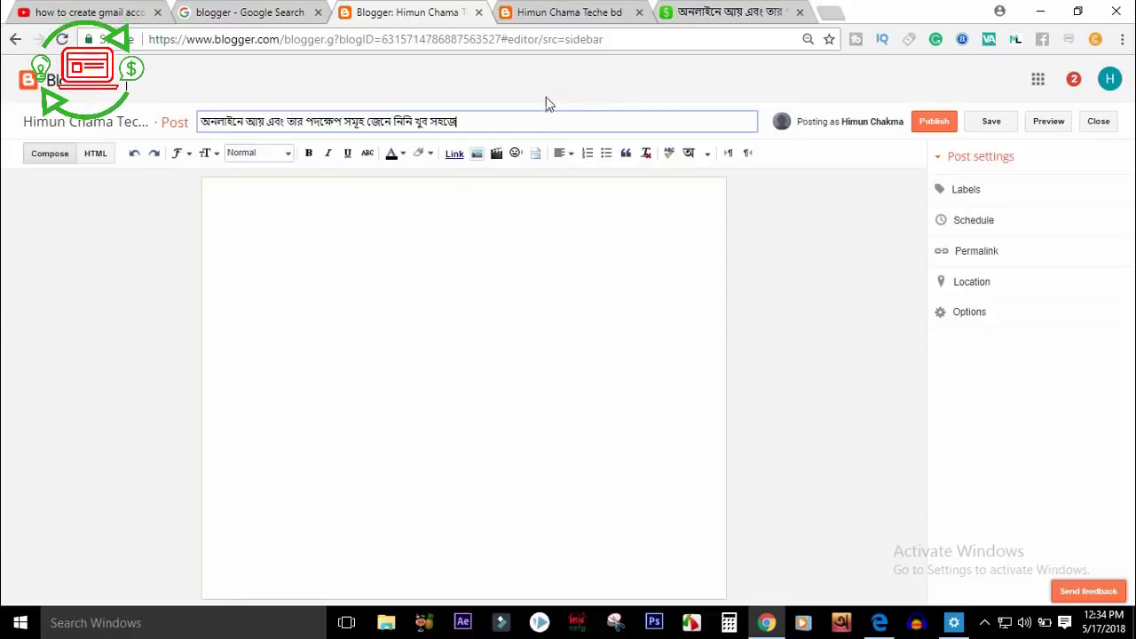
# Copy the article's question line "এখন প্রশ্ন হলো..." and the paragraph below it into the new post's body
pyautogui.click(728, 12)
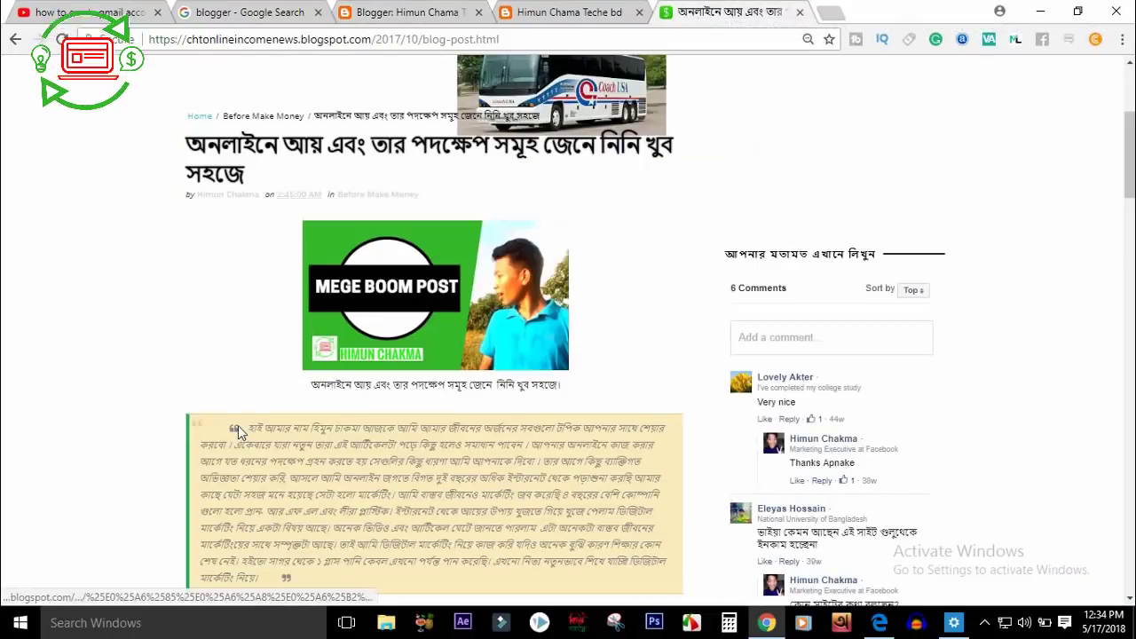
pyautogui.scroll(-3, 397, 594)
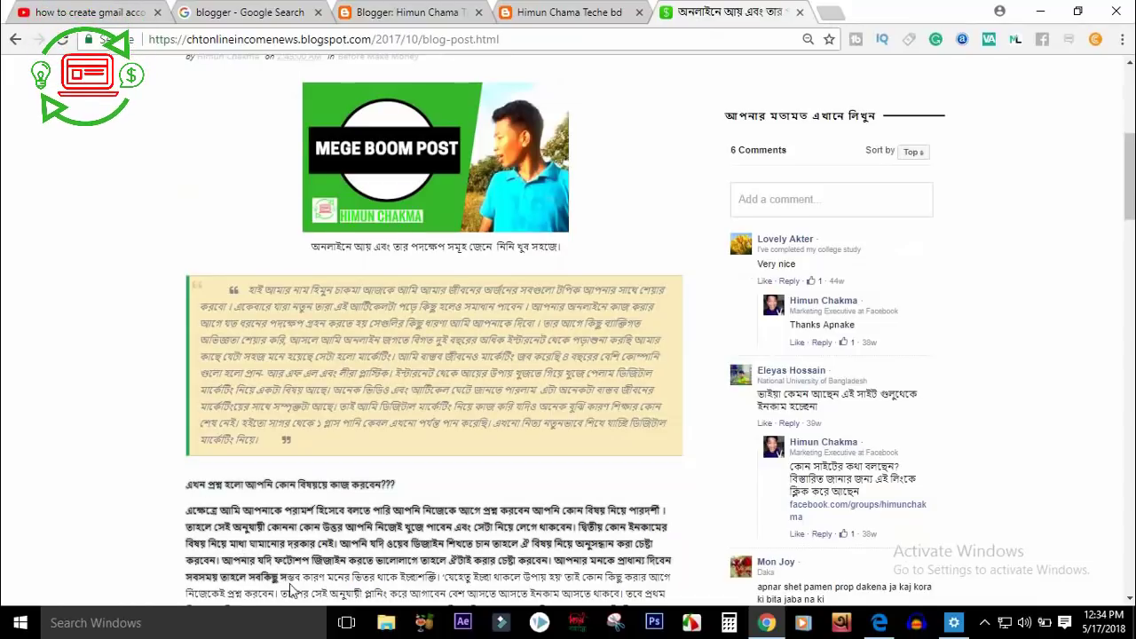
pyautogui.scroll(-7, 444, 298)
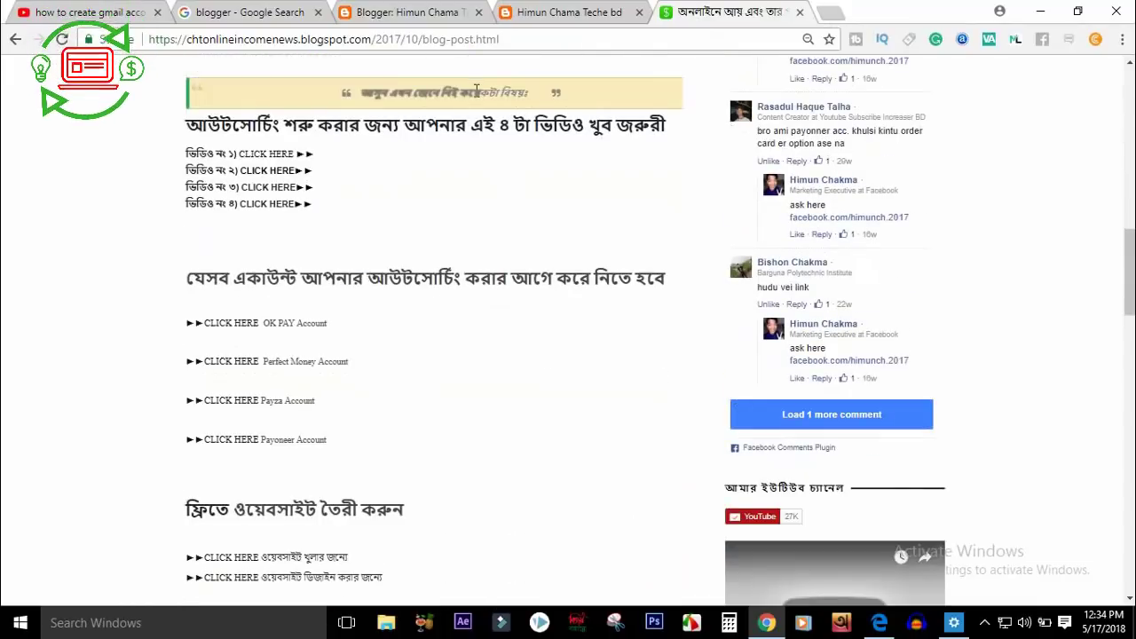
pyautogui.scroll(5, 486, 354)
pyautogui.moveTo(486, 353); pyautogui.dragTo(437, 469)
pyautogui.rightClick(429, 400)
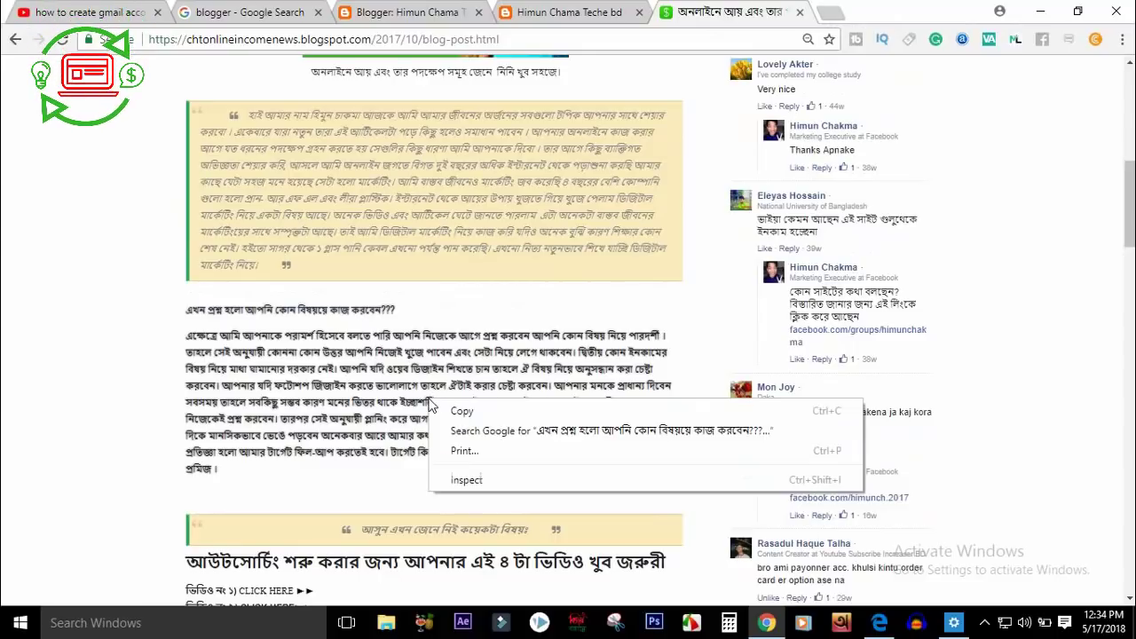
pyautogui.click(484, 413)
pyautogui.click(416, 12)
pyautogui.click(266, 198)
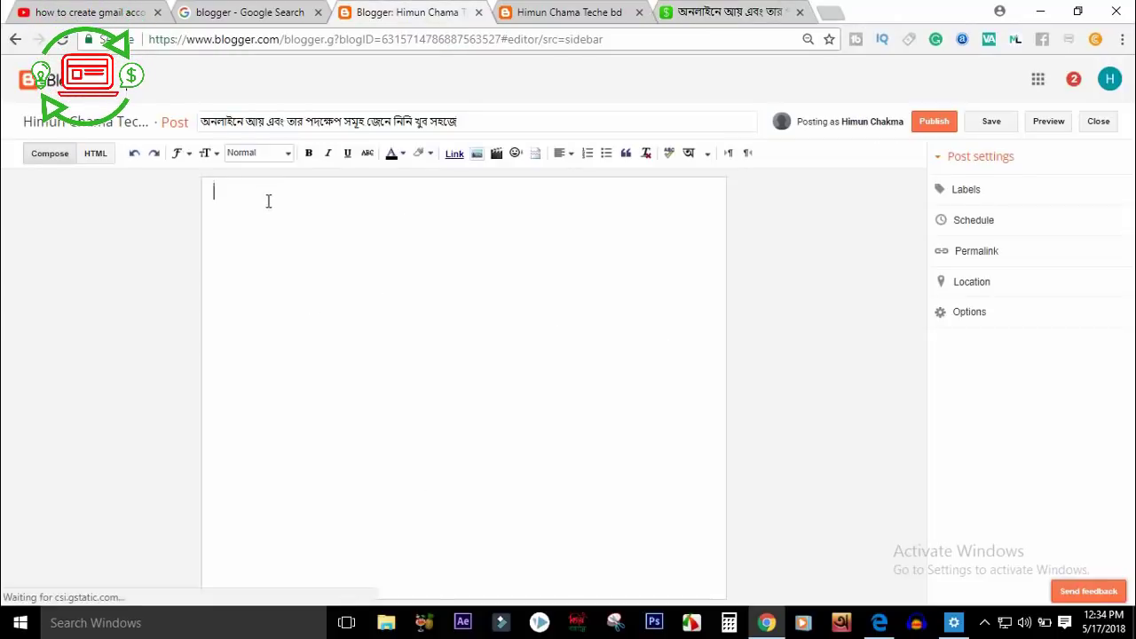
pyautogui.rightClick(269, 203)
pyautogui.click(319, 299)
# Insert several blank lines above the text in the post body
pyautogui.click(213, 197)
pyautogui.press('Return')
pyautogui.press('Return')
pyautogui.press('Return')
pyautogui.press('Return')
pyautogui.press('Return')
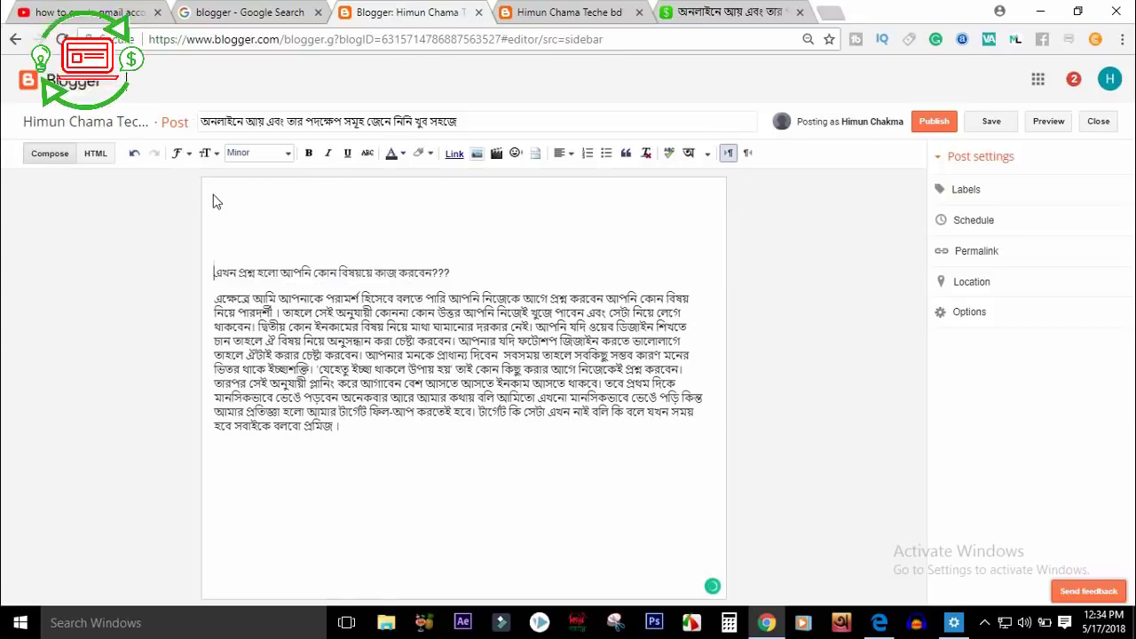
# Insert the image P.jpg above the post text and move it slightly higher in the post
pyautogui.click(476, 155)
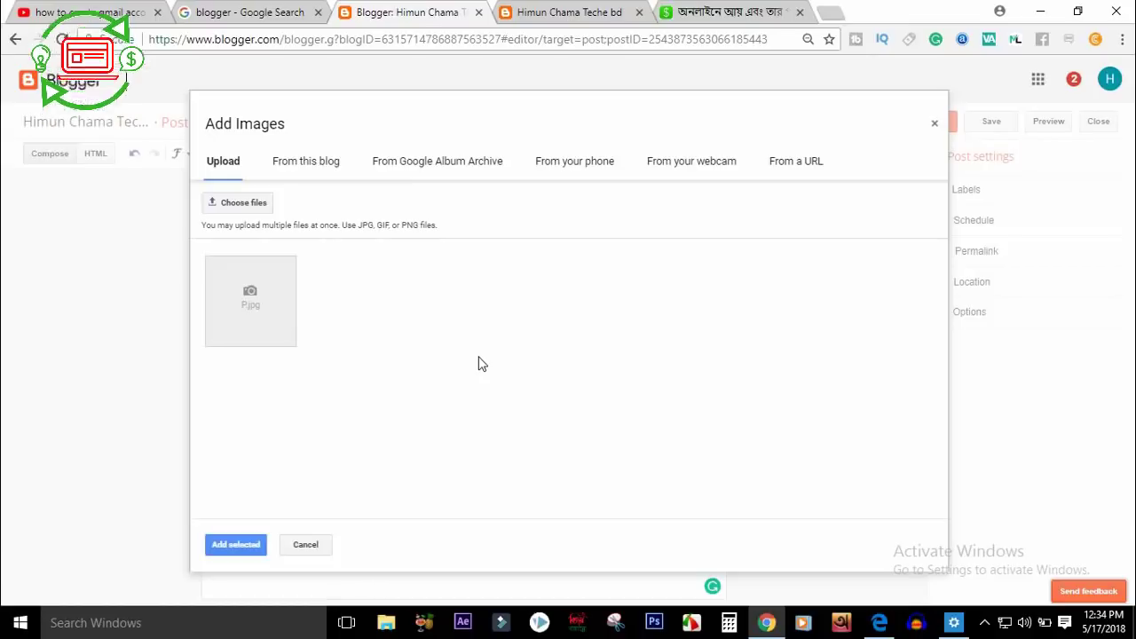
pyautogui.click(247, 545)
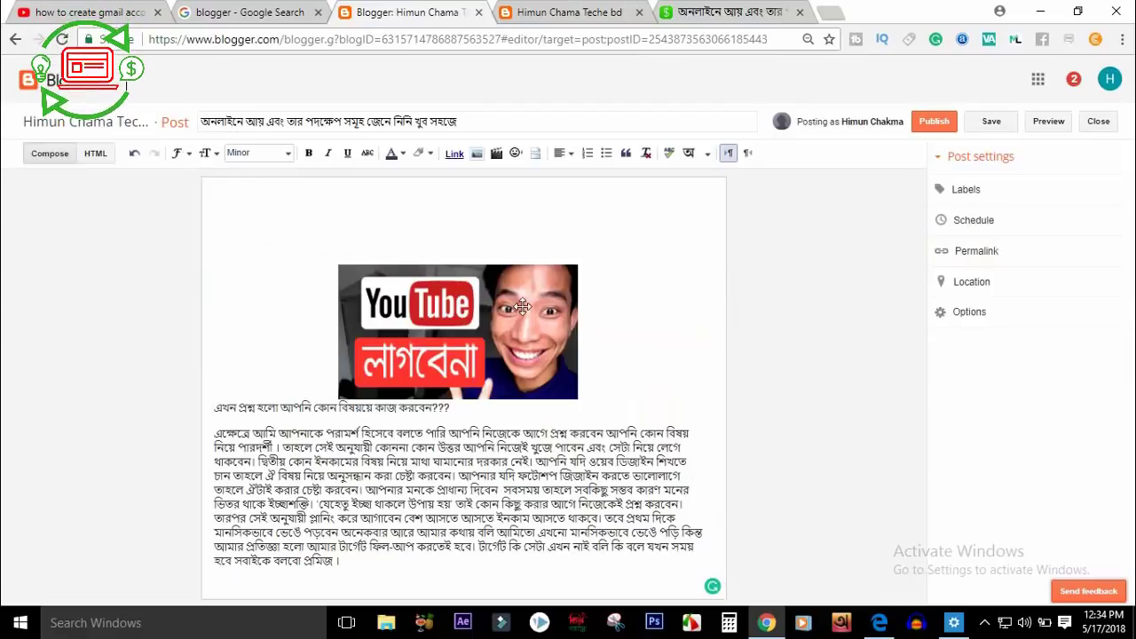
pyautogui.click(522, 308)
pyautogui.moveTo(441, 328); pyautogui.dragTo(474, 234)
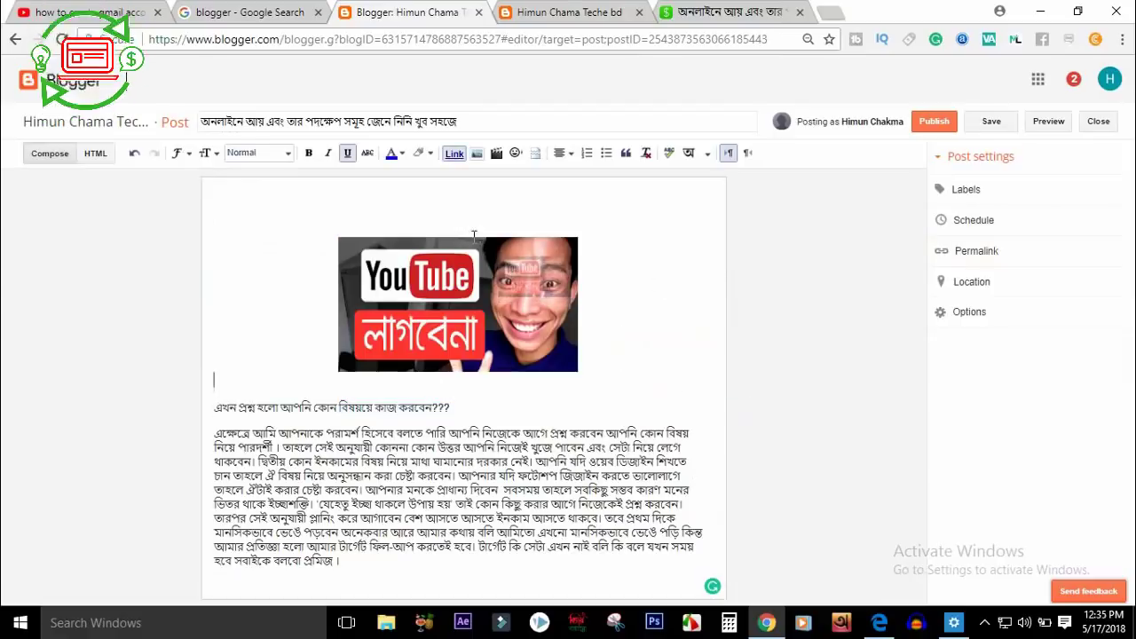
# Center the question line below the image and enlarge its text size
pyautogui.click(464, 411)
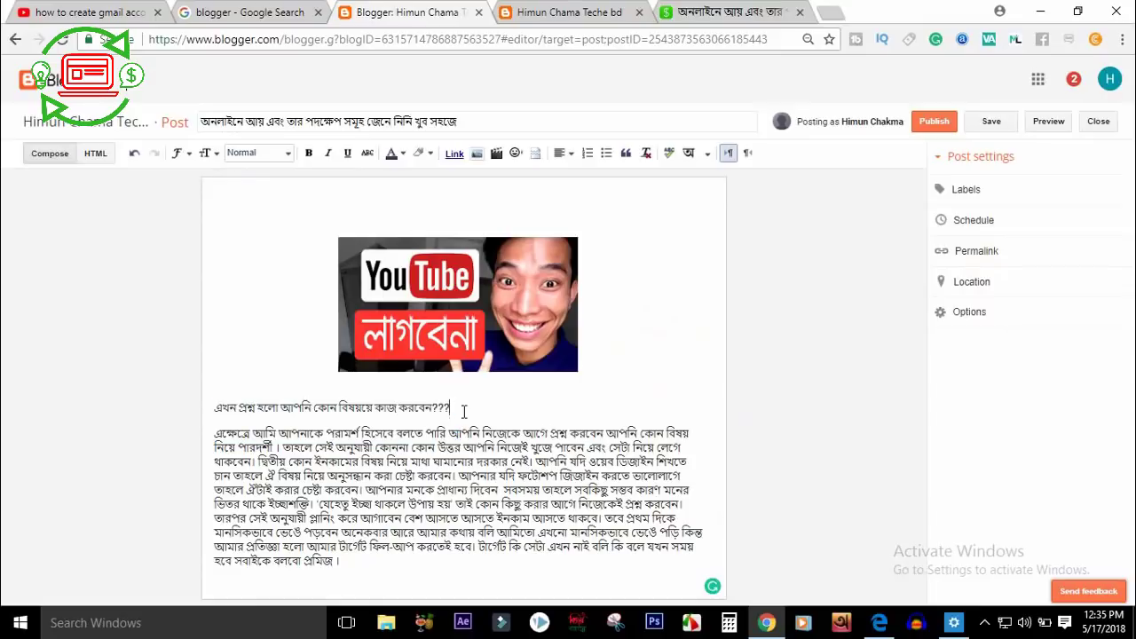
pyautogui.moveTo(373, 403); pyautogui.dragTo(217, 405)
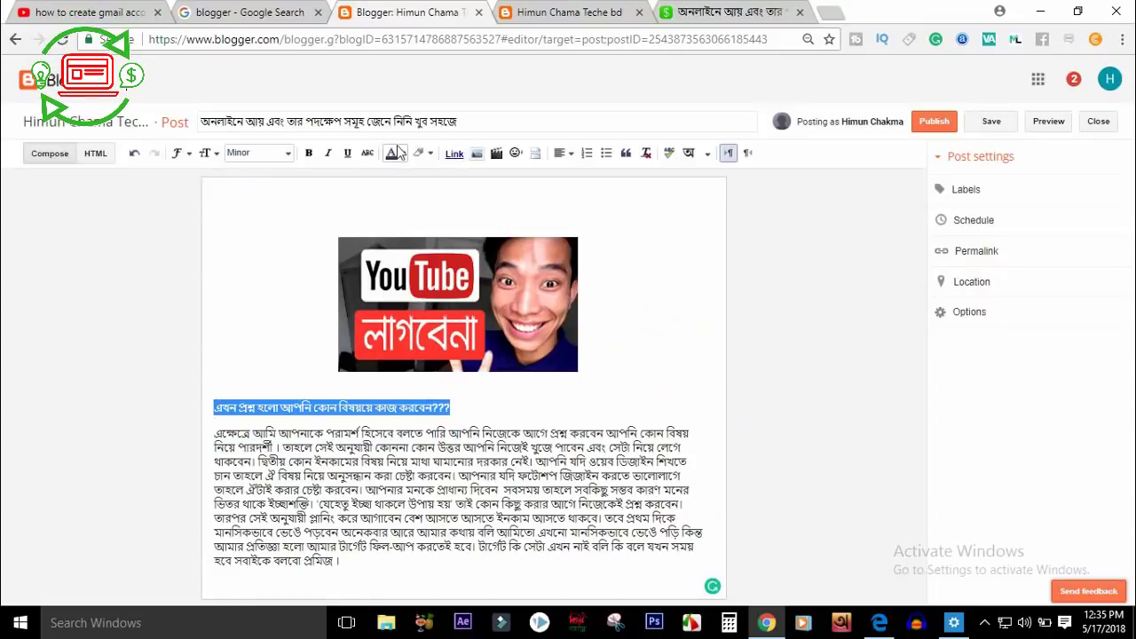
pyautogui.click(571, 155)
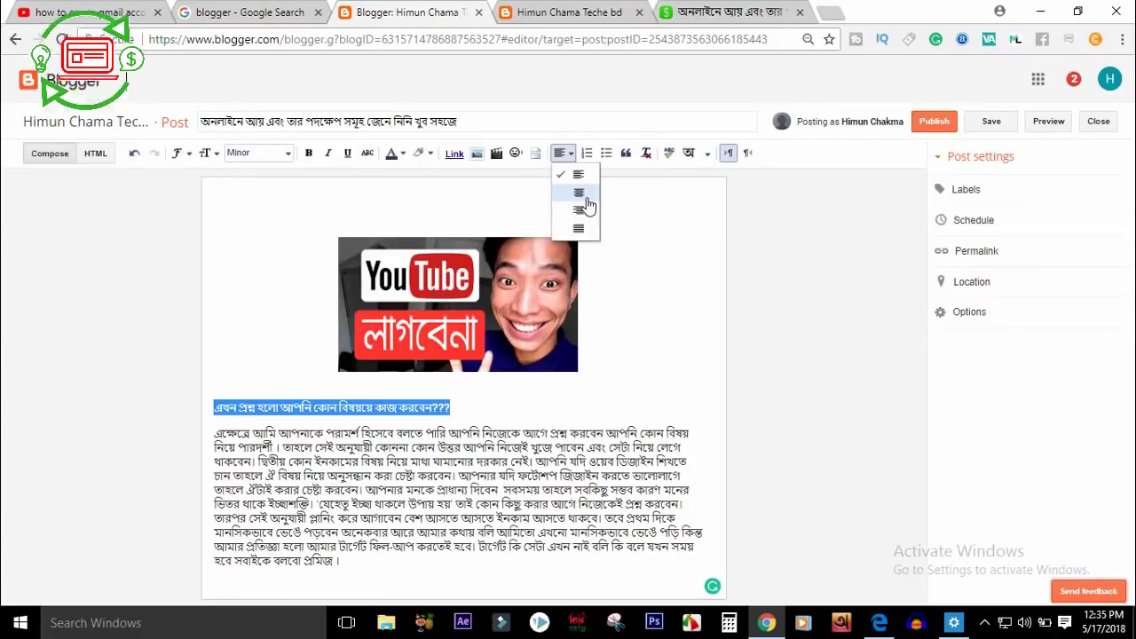
pyautogui.click(585, 197)
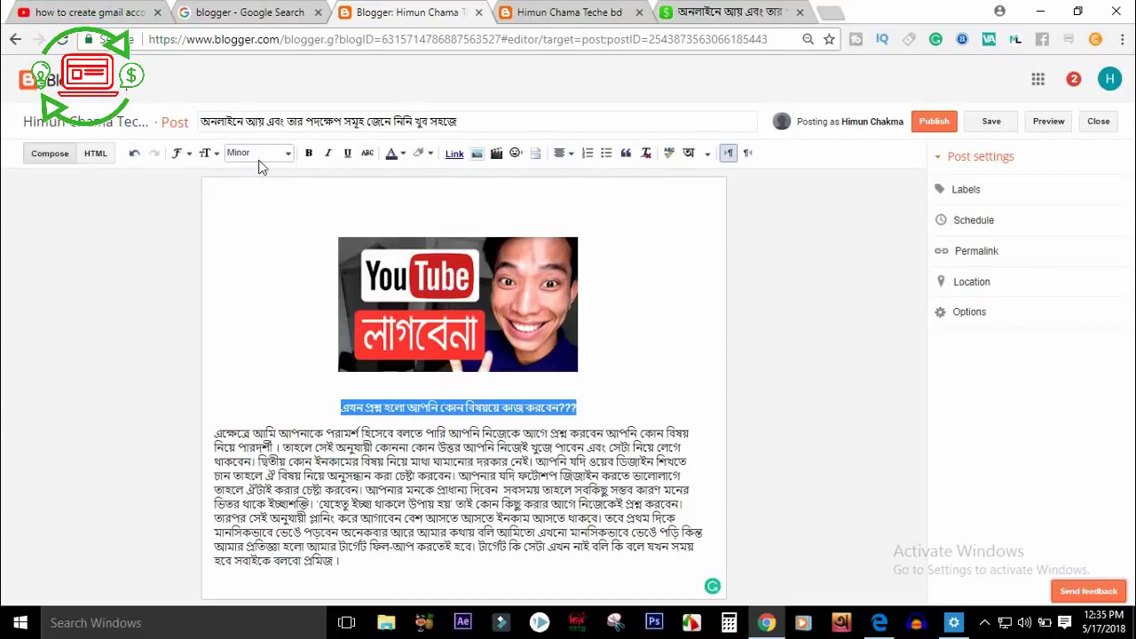
pyautogui.click(217, 156)
pyautogui.click(244, 228)
pyautogui.click(476, 417)
# Color the enlarged question line red
pyautogui.moveTo(419, 451); pyautogui.dragTo(263, 401)
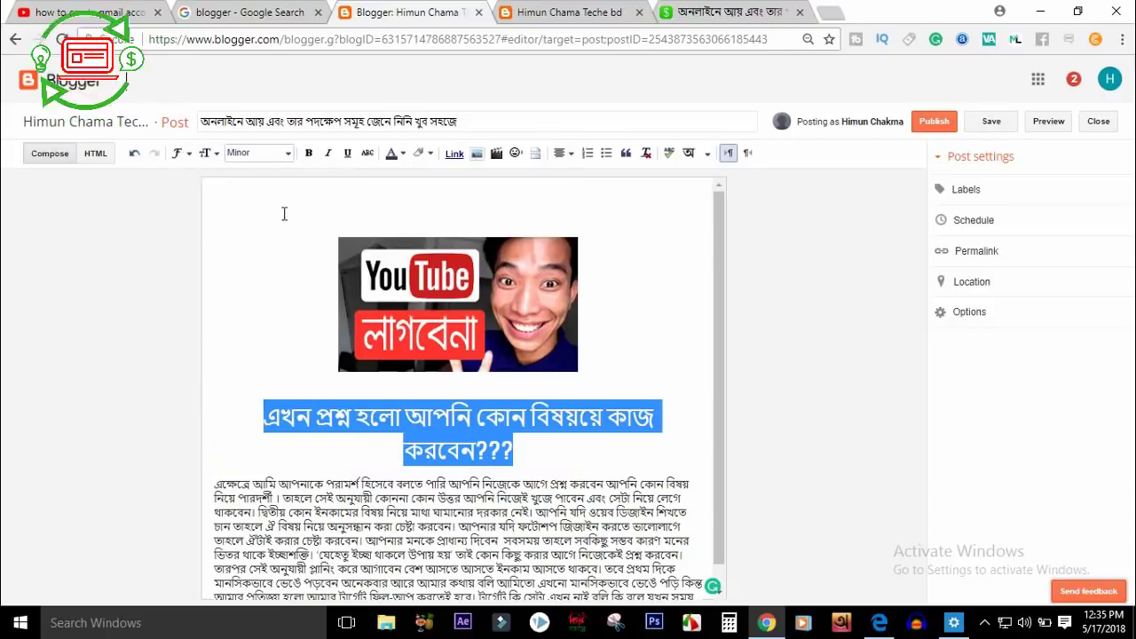
pyautogui.click(393, 155)
pyautogui.click(395, 201)
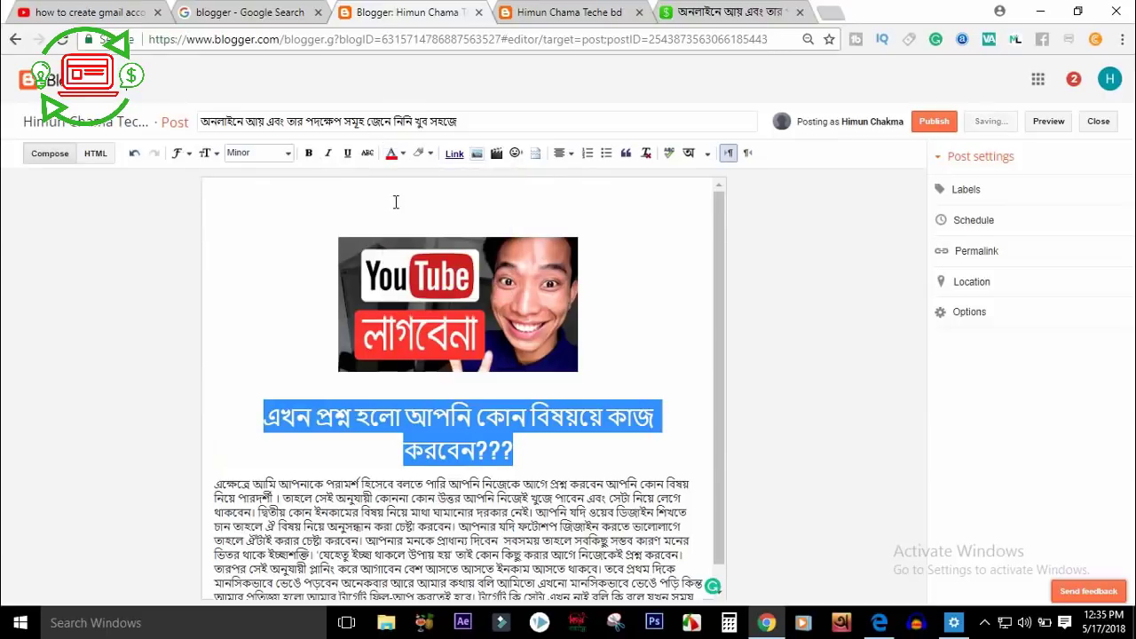
pyautogui.click(482, 451)
pyautogui.moveTo(514, 451); pyautogui.dragTo(247, 424)
pyautogui.click(255, 427)
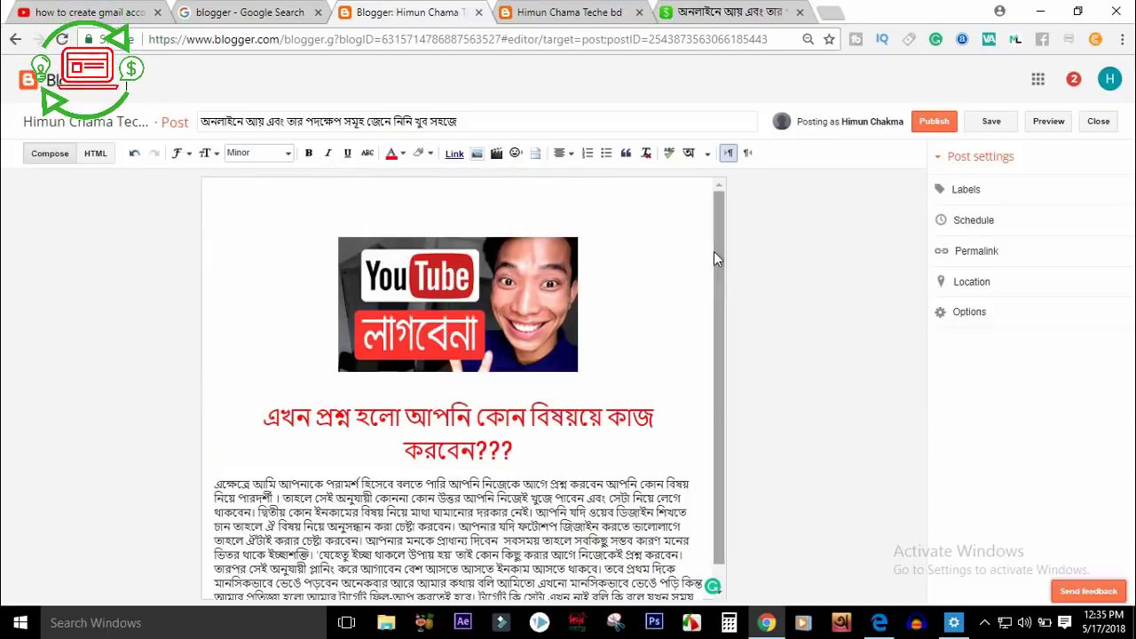
# Publish the post and share it publicly on Google+
pyautogui.click(946, 126)
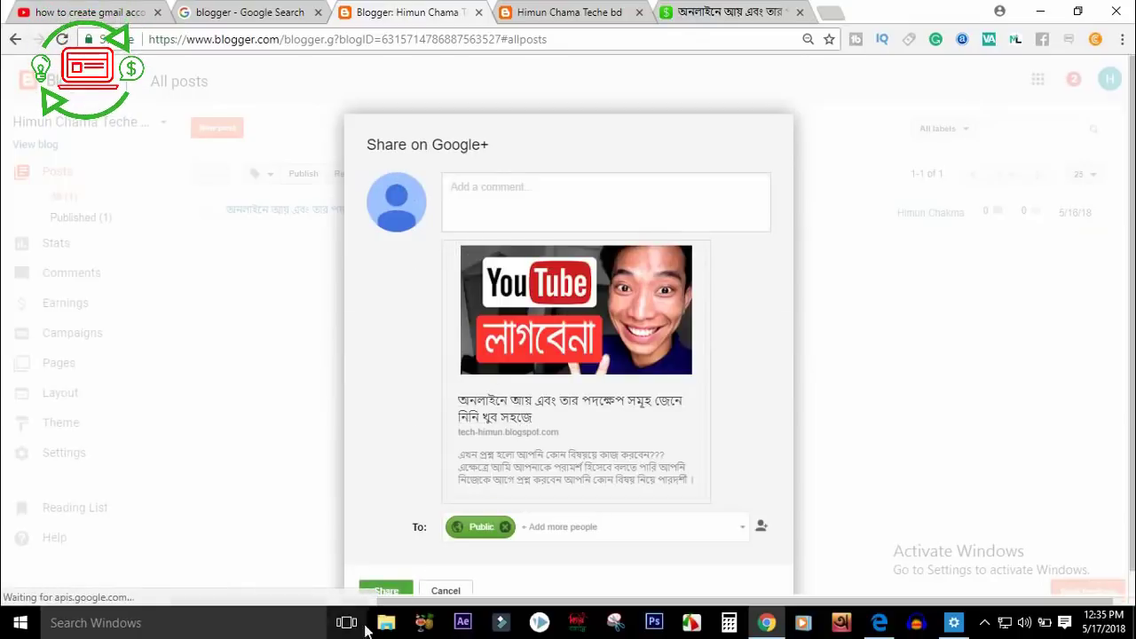
pyautogui.click(387, 592)
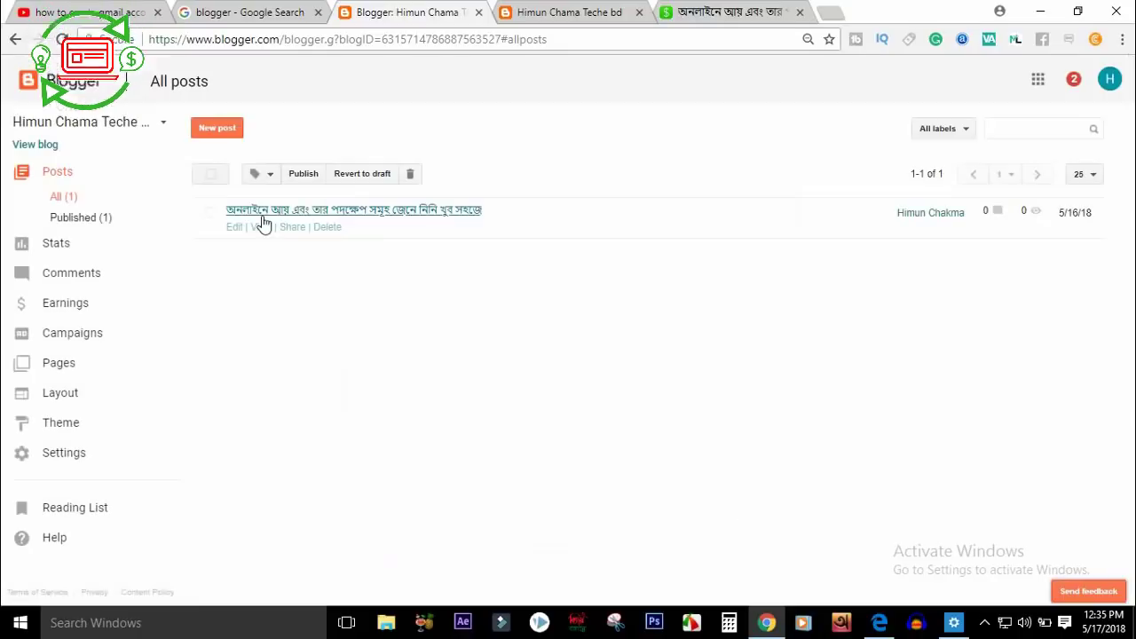
# View the published post on the live blog and compare it with the original article on the older income news blog
pyautogui.click(260, 227)
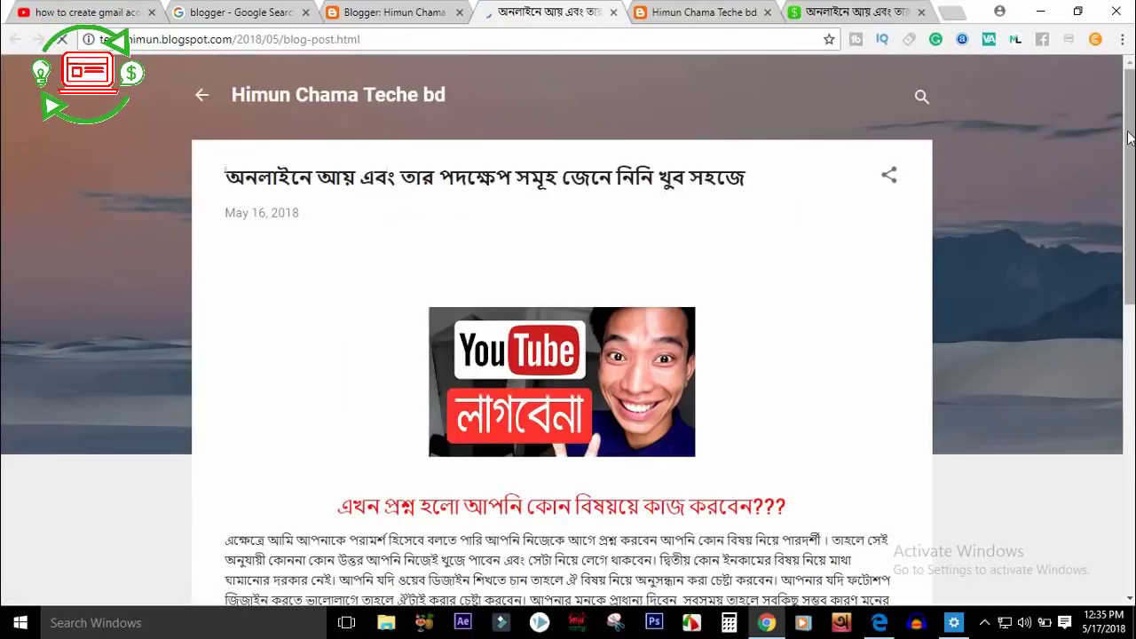
pyautogui.scroll(-3, 577, 299)
pyautogui.moveTo(1130, 257); pyautogui.dragTo(1129, 146)
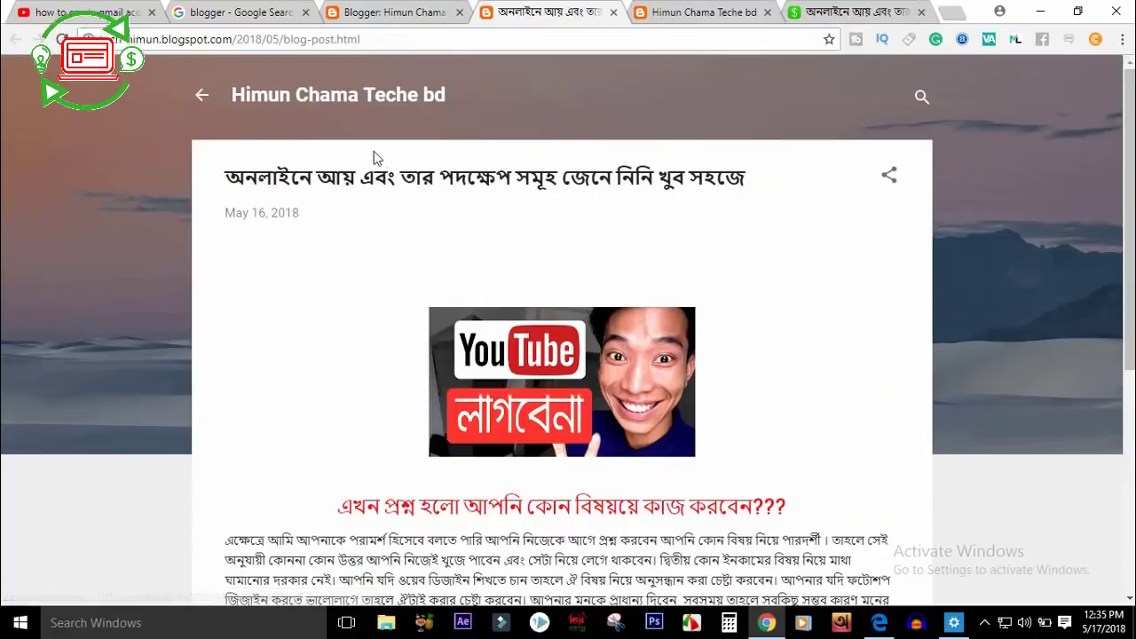
pyautogui.click(870, 10)
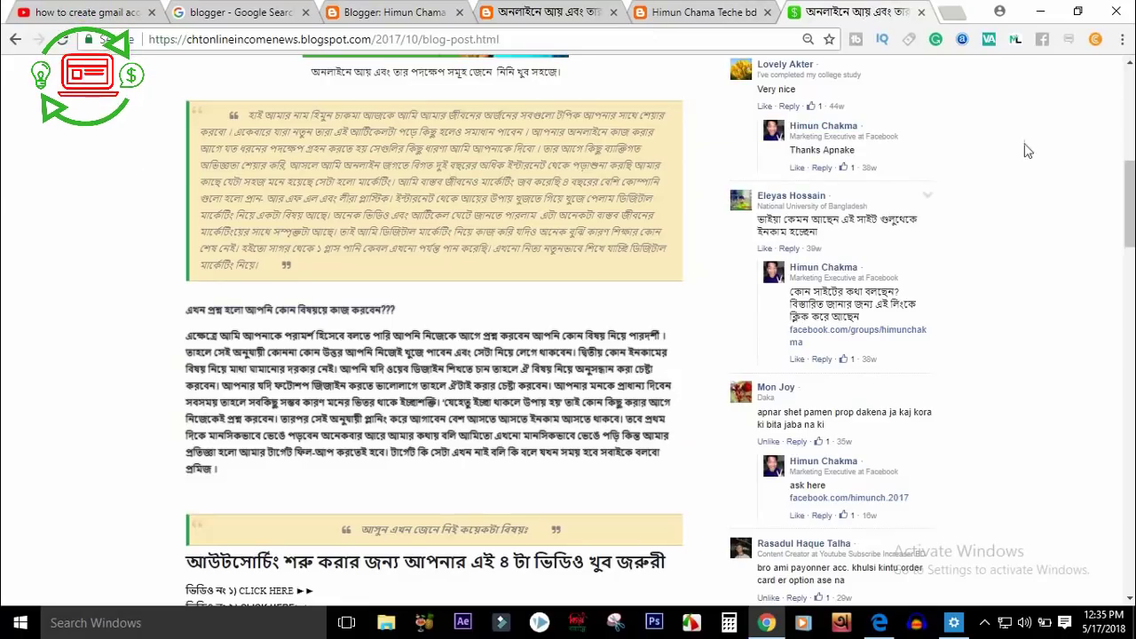
pyautogui.moveTo(1124, 185); pyautogui.dragTo(1128, 131)
# Return to the new blog and load its home page to check how the published post is displayed there
pyautogui.click(701, 12)
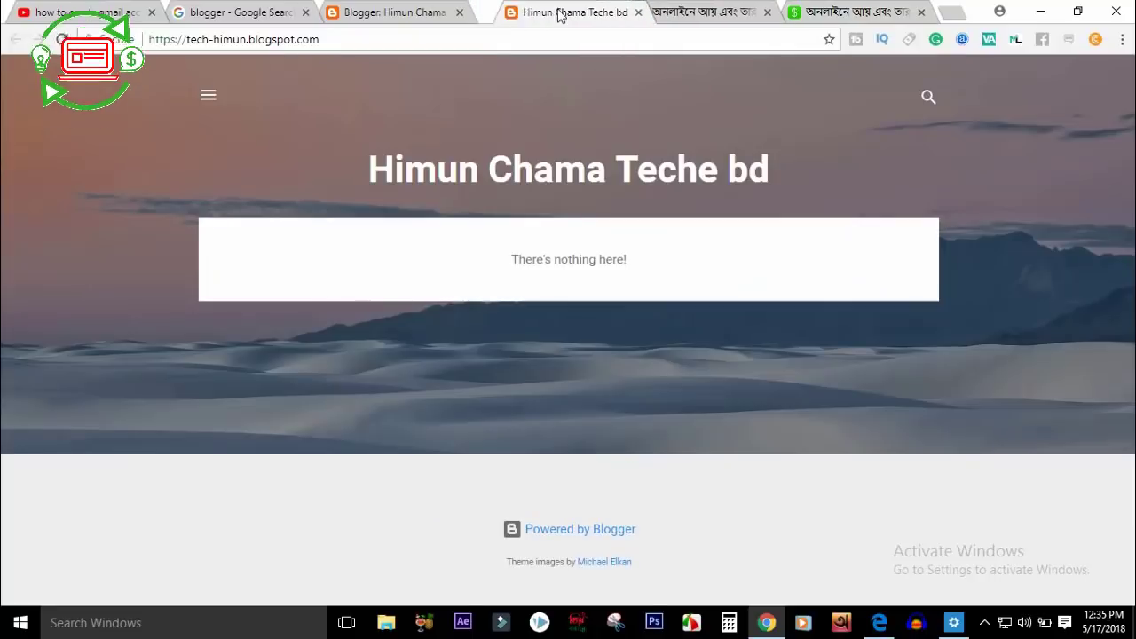
pyautogui.click(503, 11)
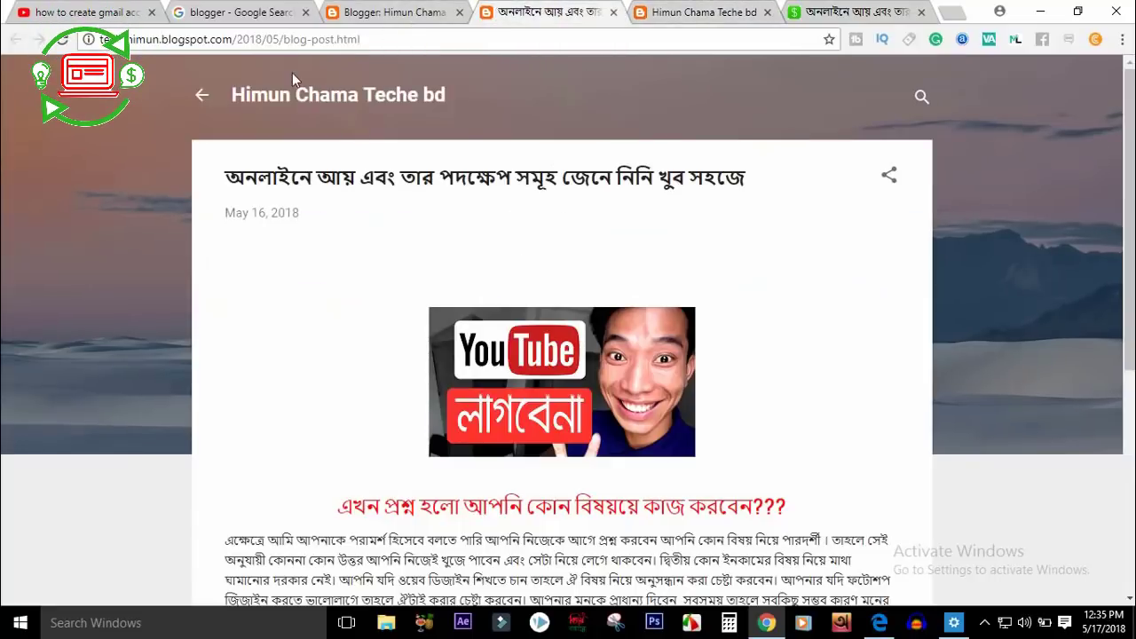
pyautogui.press('F5')
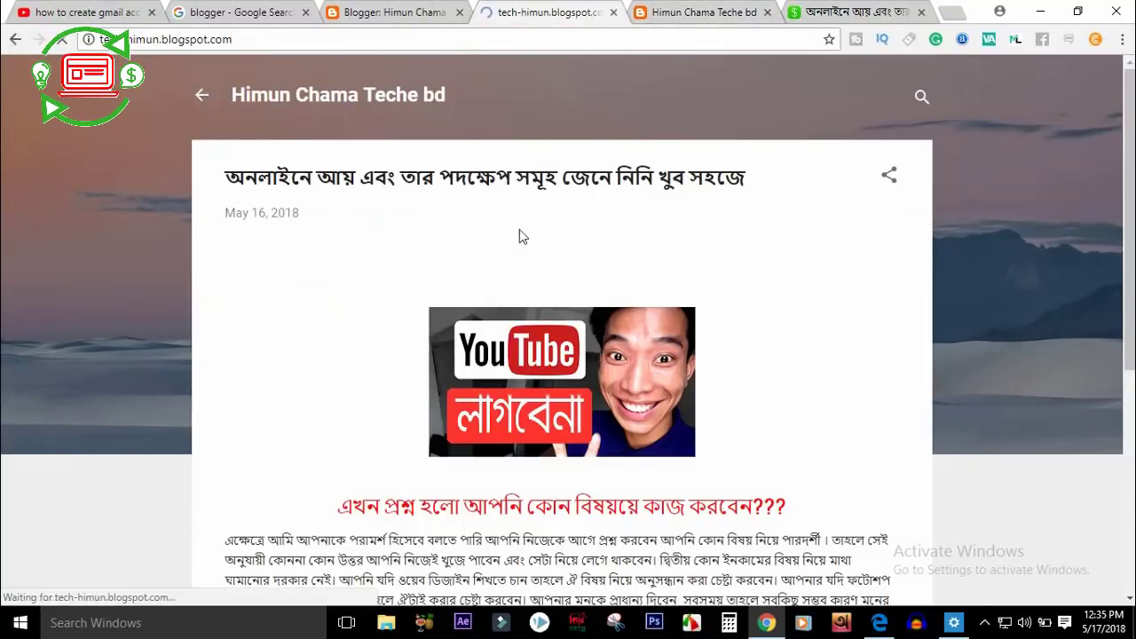
pyautogui.moveTo(1129, 123); pyautogui.dragTo(1125, 93)
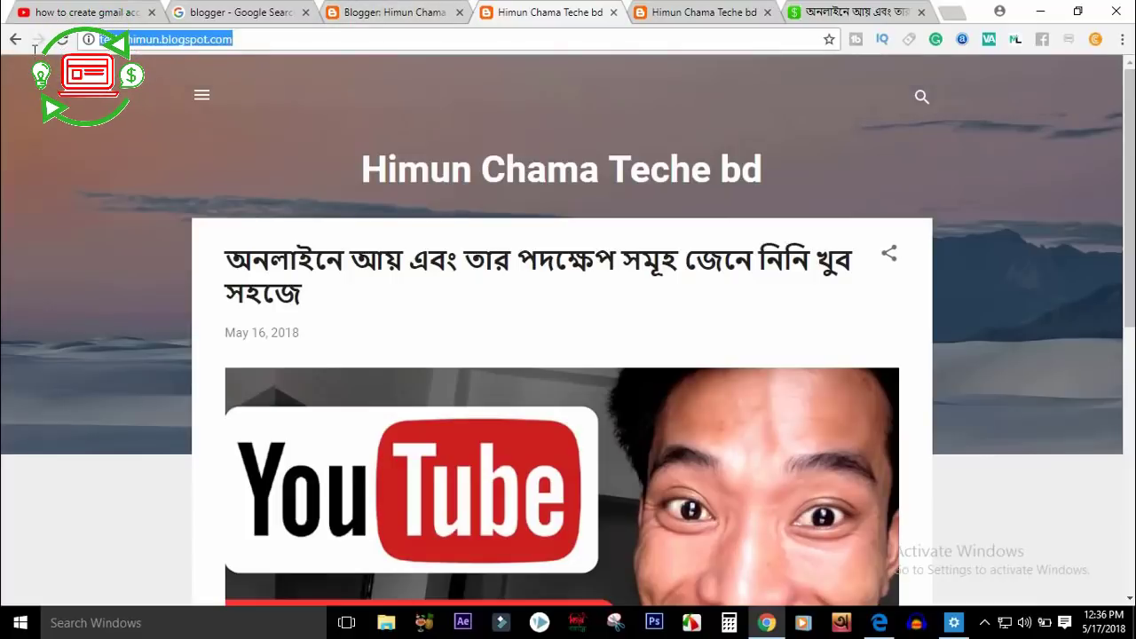